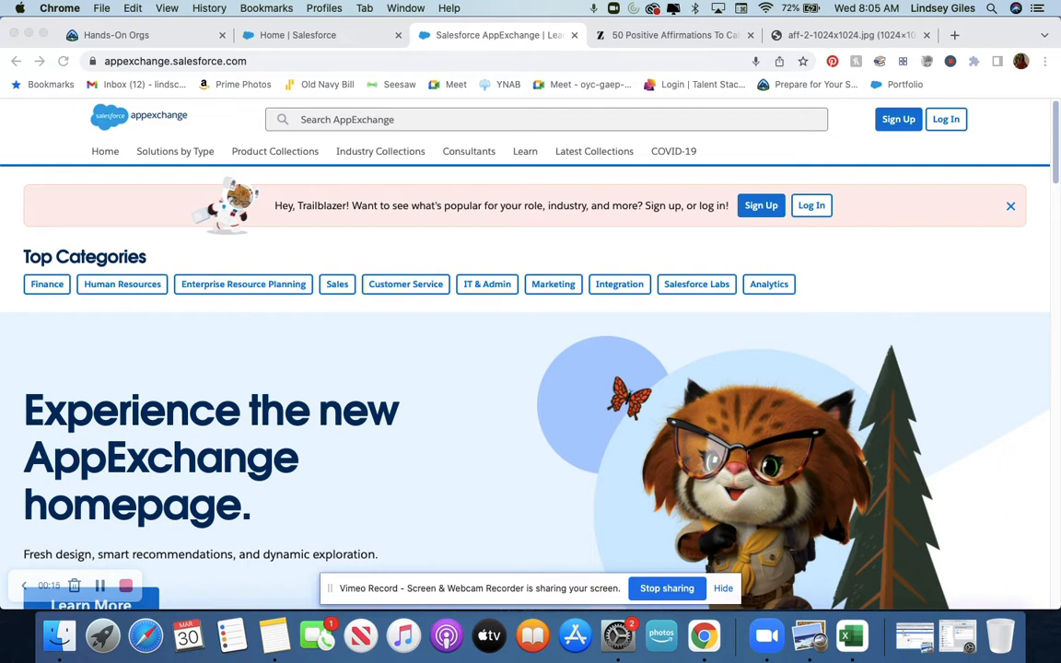
Step: Switch to the Salesforce org and open the Job App Tracker app
left_click(297, 37)
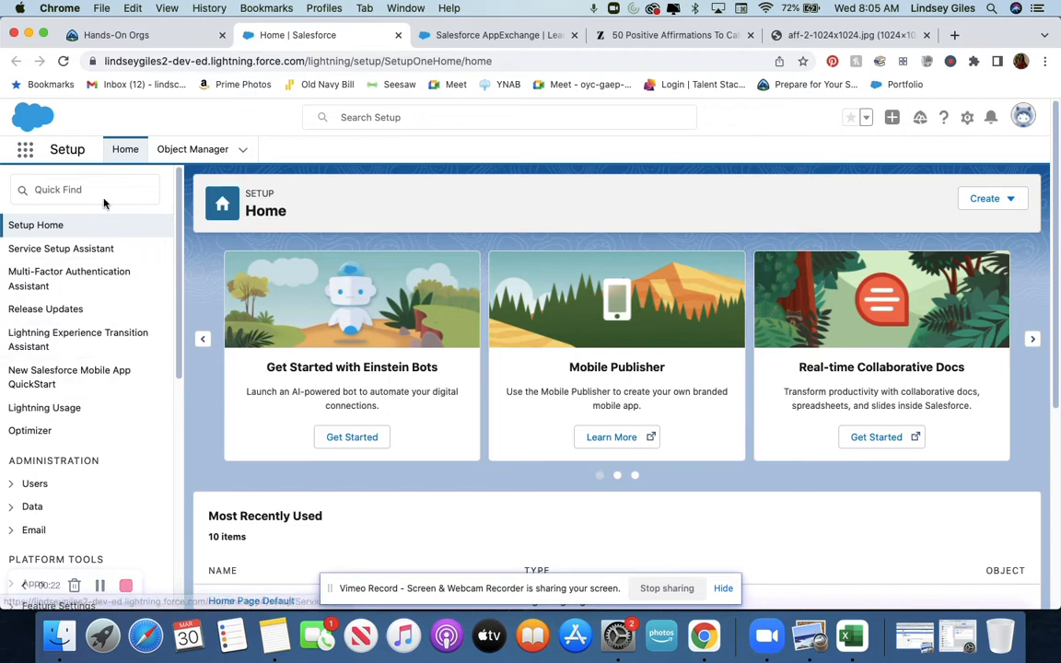
left_click(26, 148)
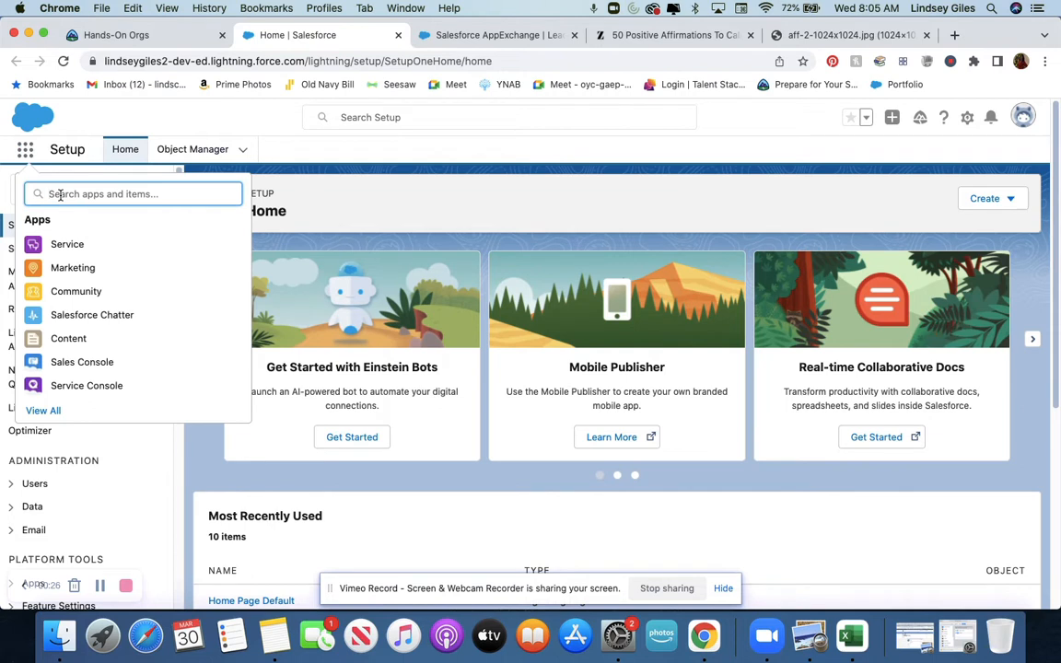
type("job")
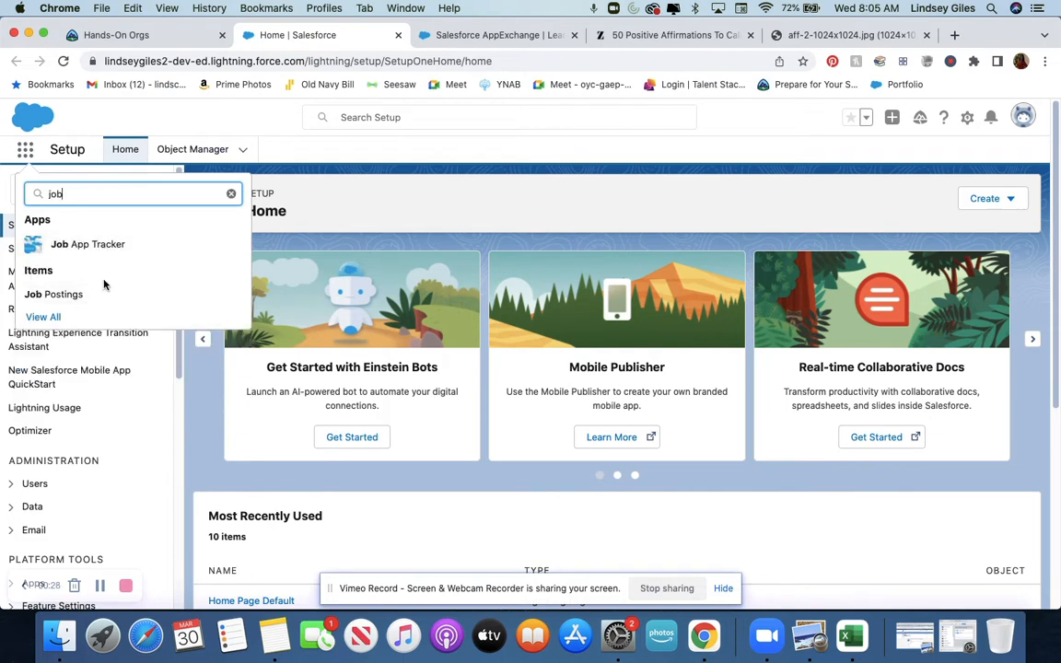
left_click(133, 250)
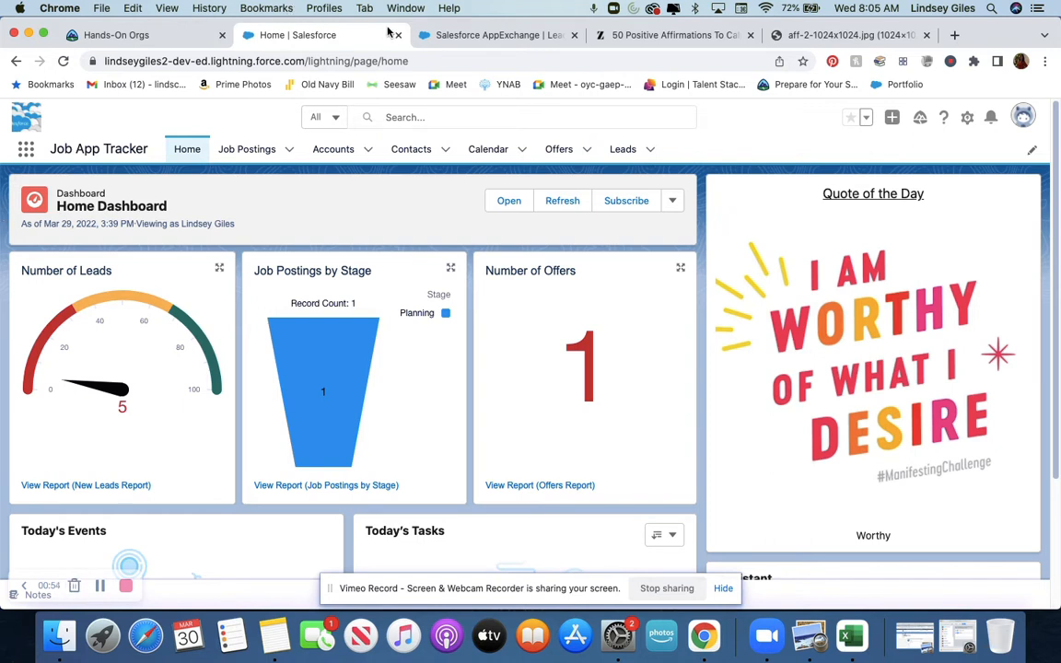
Step: Switch to AppExchange and search it for "quote of the day"
left_click(532, 35)
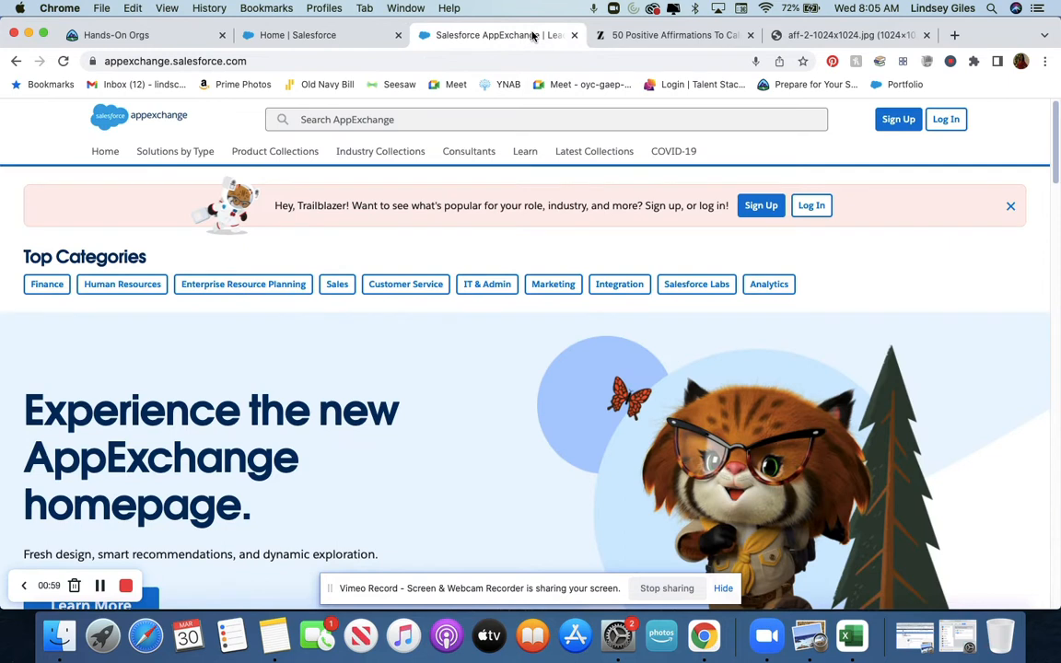
left_click(362, 121)
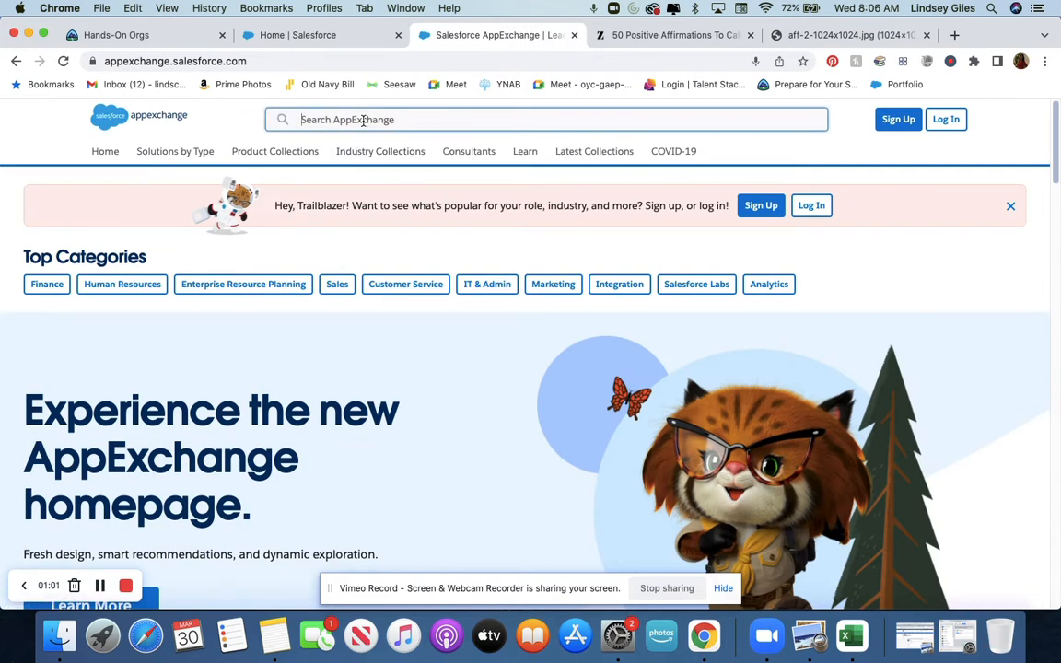
type("quote ")
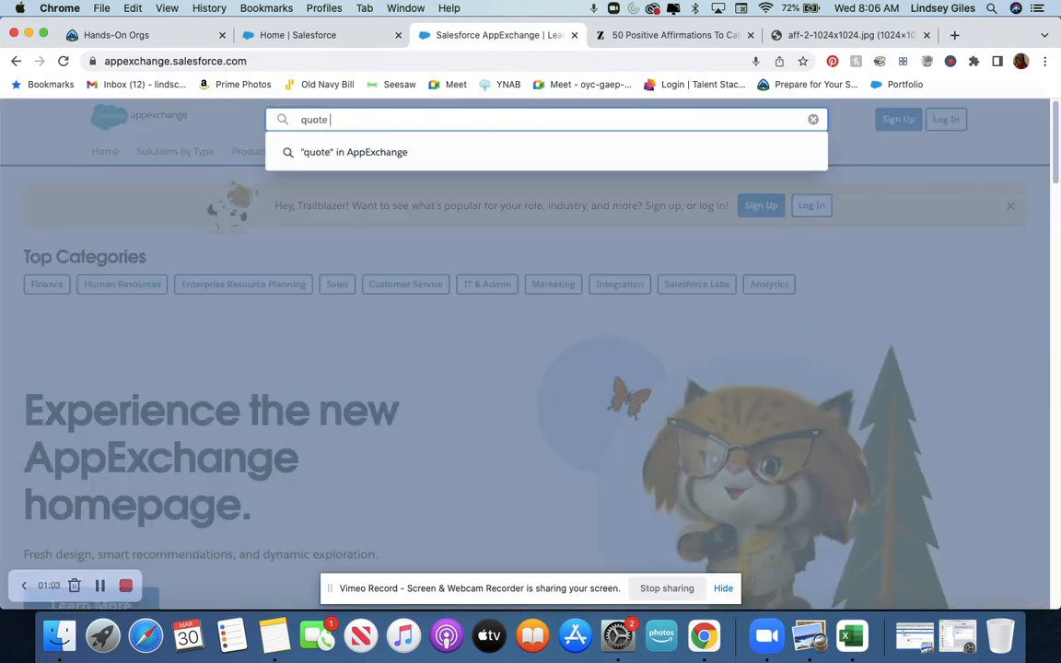
type("of teh")
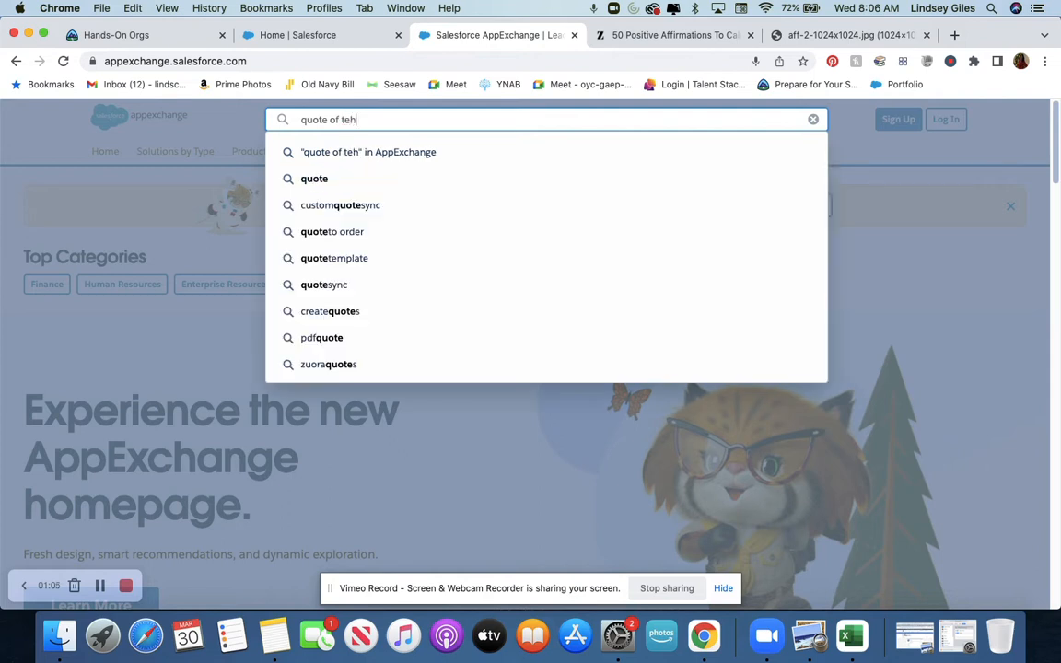
type("e day")
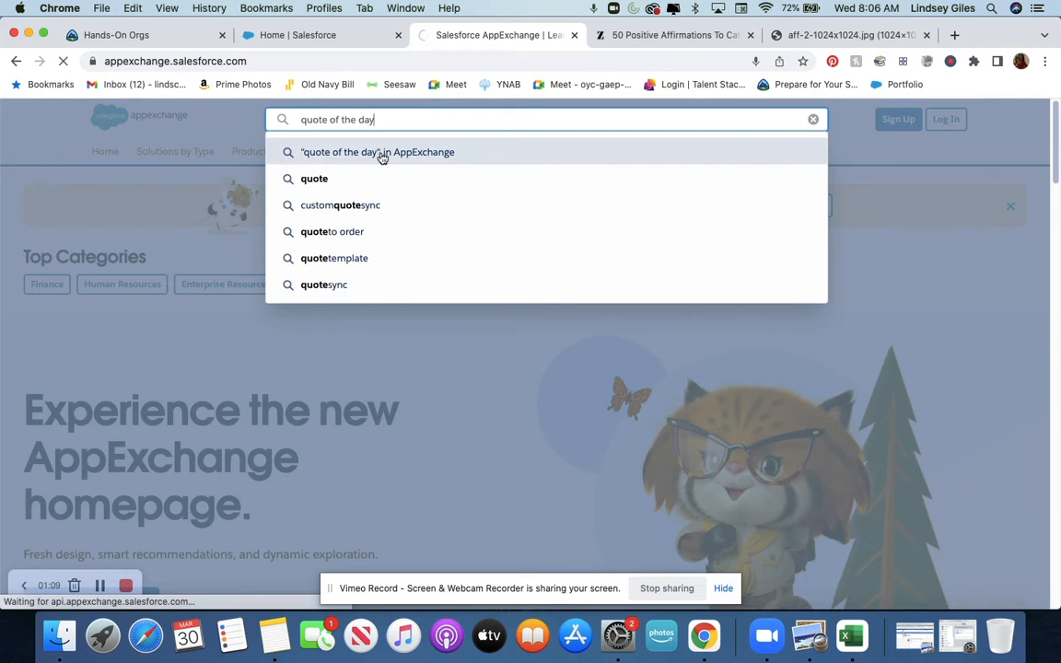
left_click(381, 155)
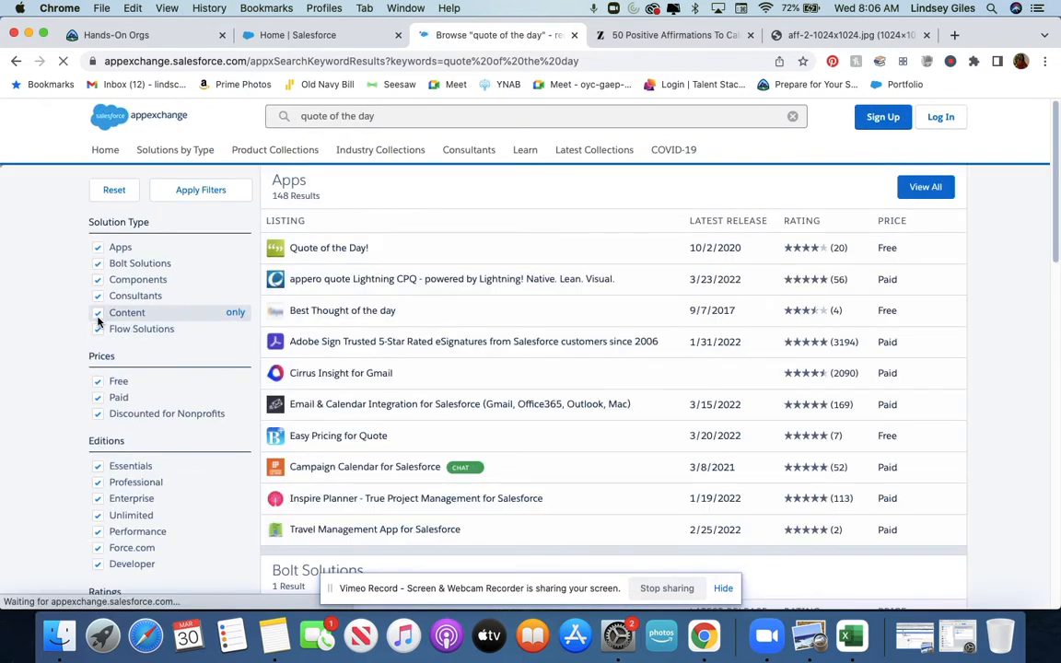
Step: Filter the search results to Flow Solutions only and open the Daily Quote Component listing
left_click(98, 313)
left_click(97, 295)
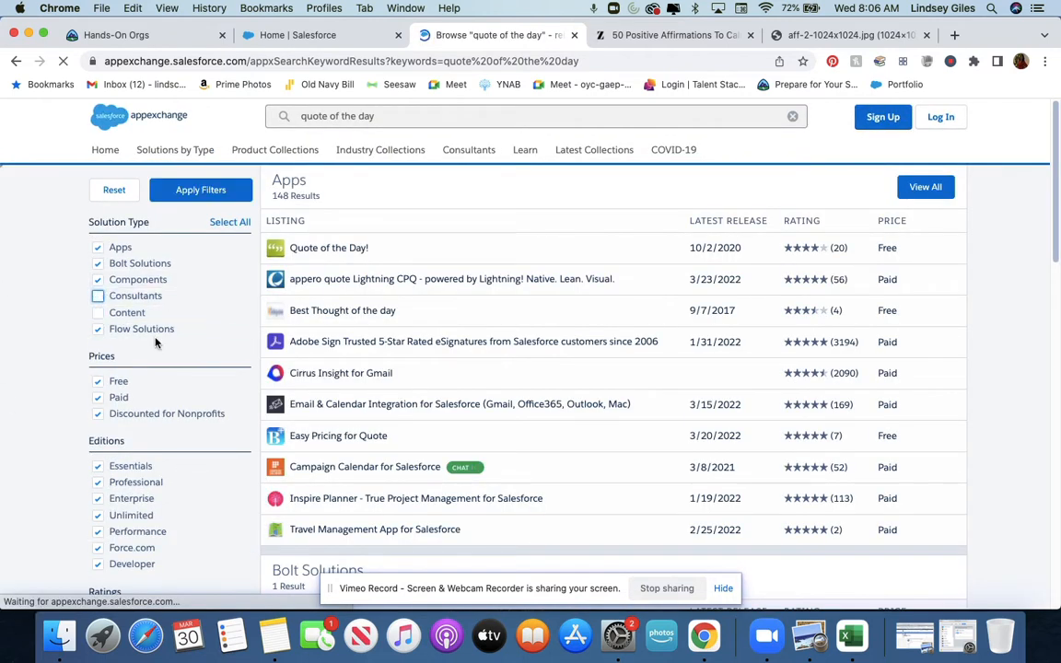
left_click(236, 330)
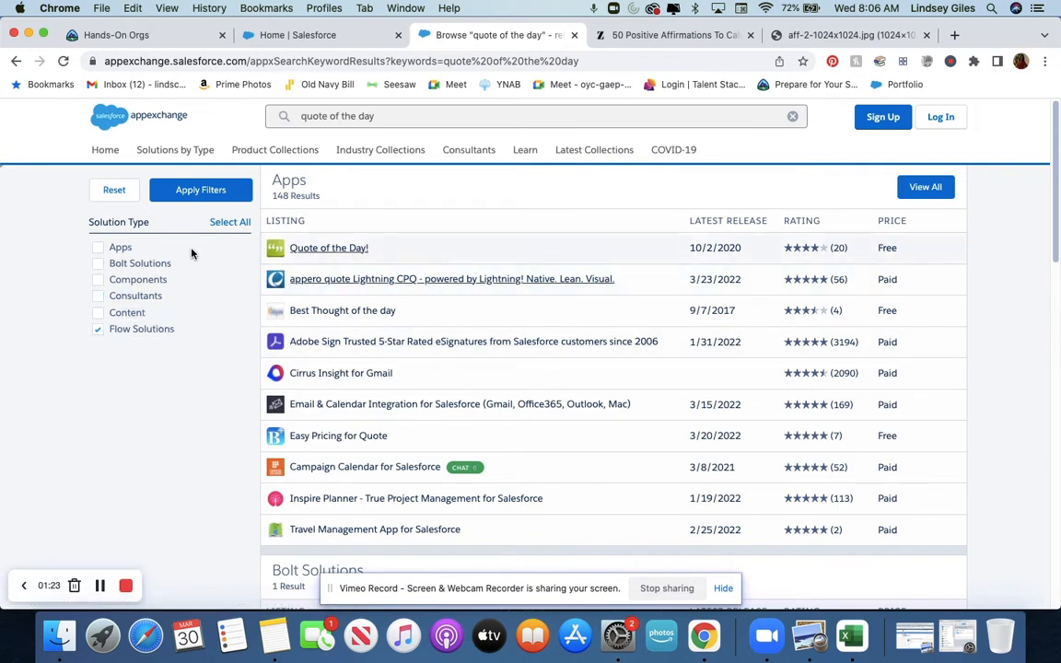
left_click(210, 191)
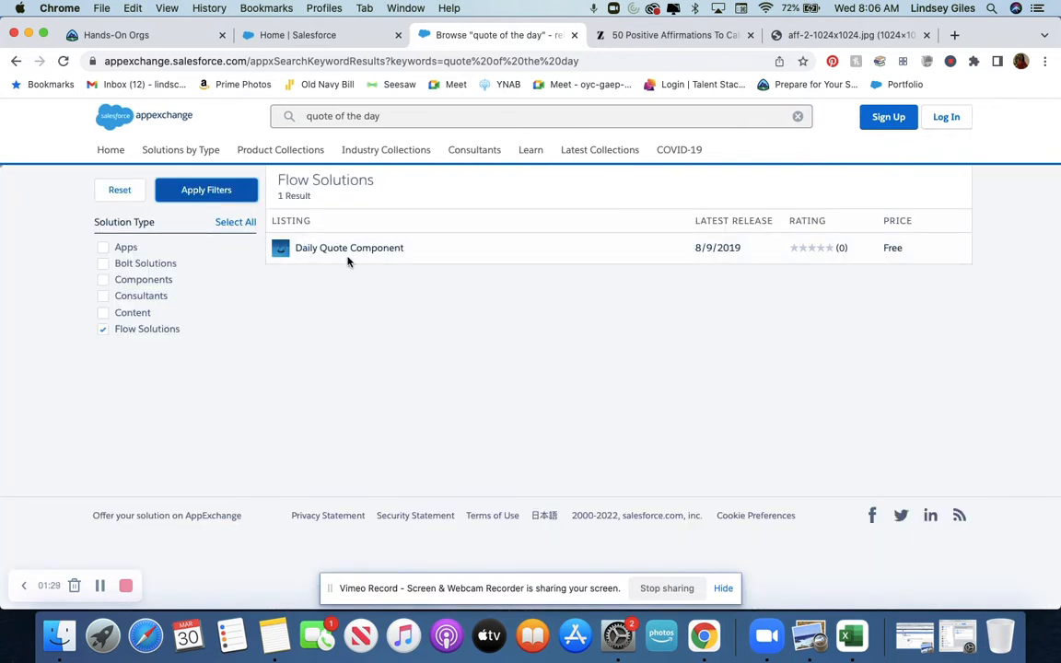
mouse_move(352, 257)
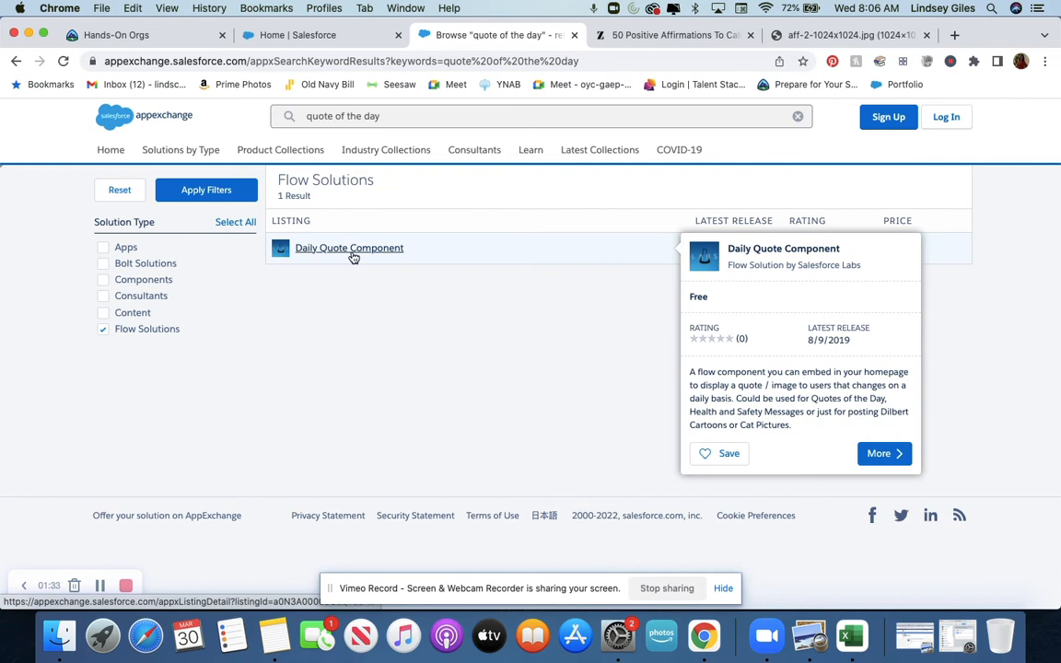
left_click(352, 257)
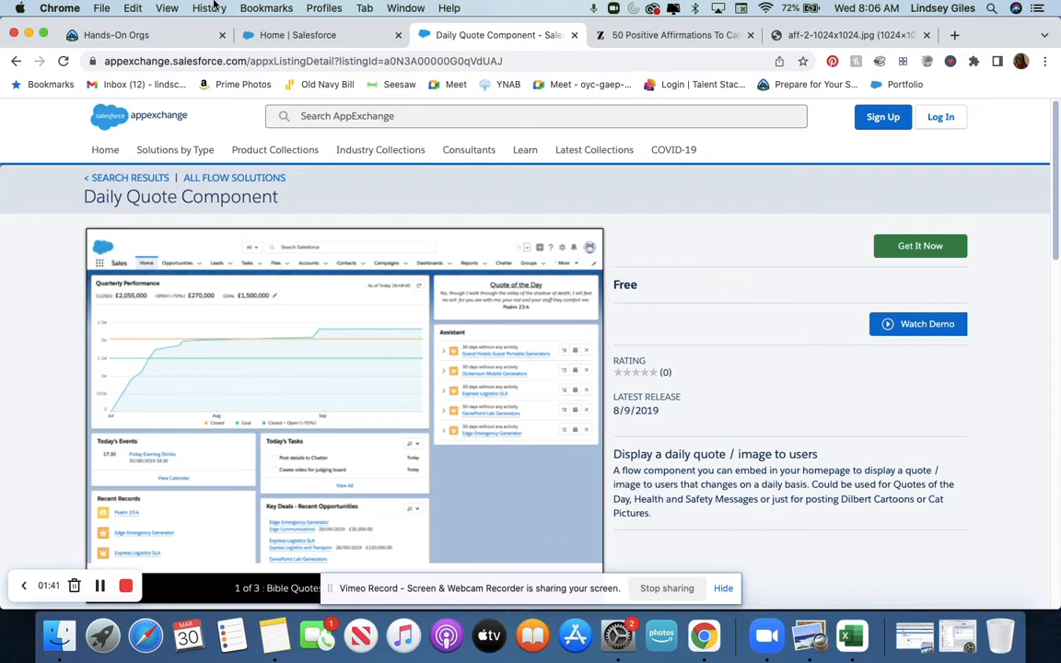
Step: Return to the Salesforce org, find Installed Packages in Setup, and open the Quote of the Day package details
left_click(334, 37)
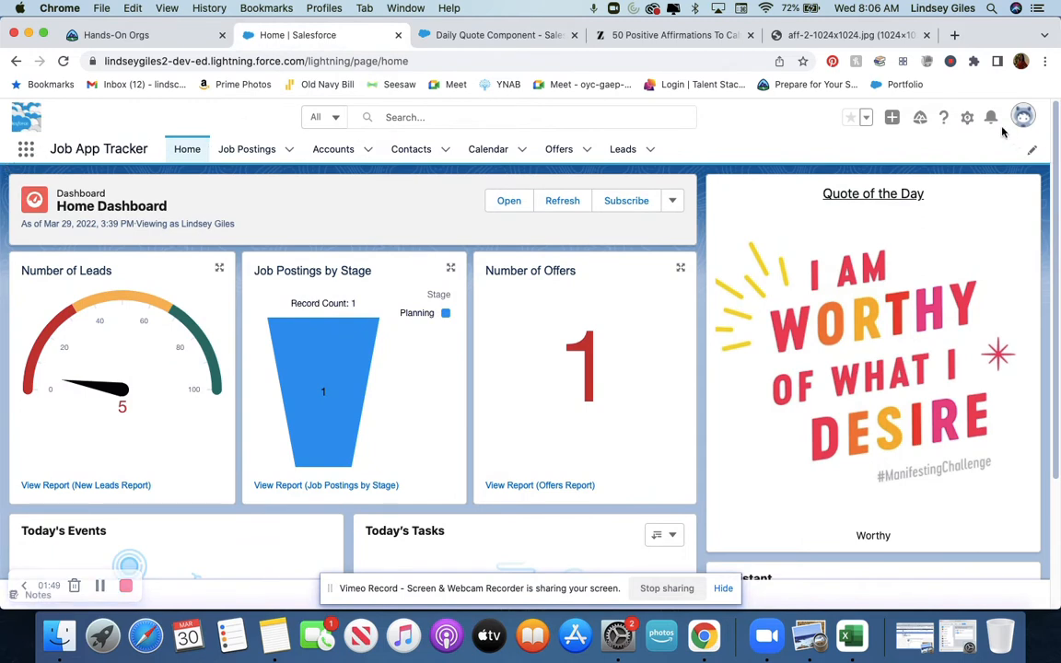
left_click(967, 117)
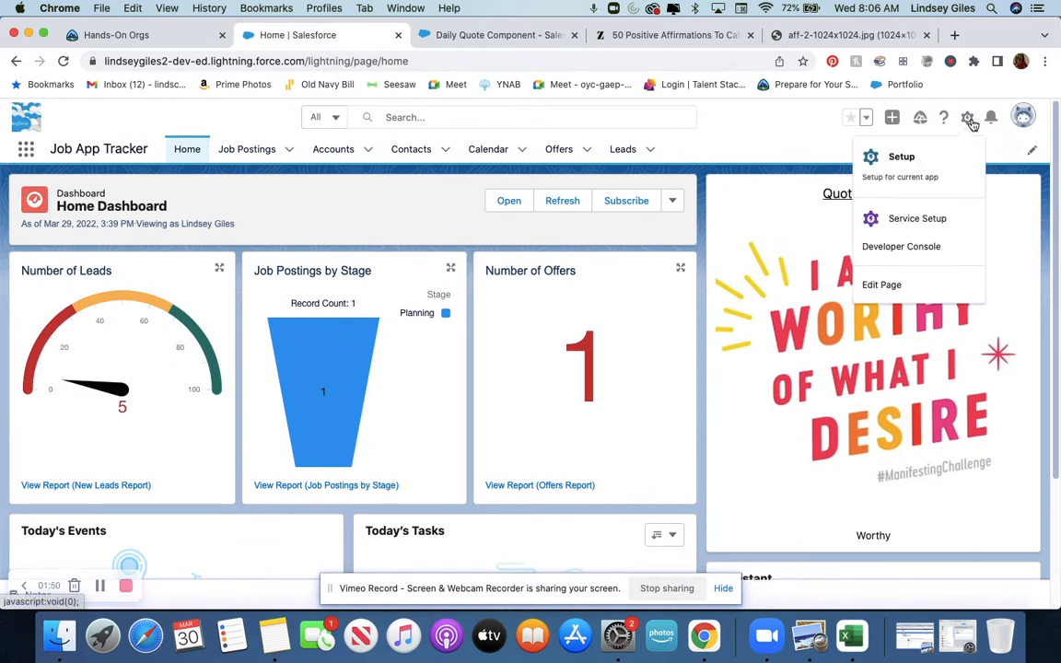
left_click(933, 172)
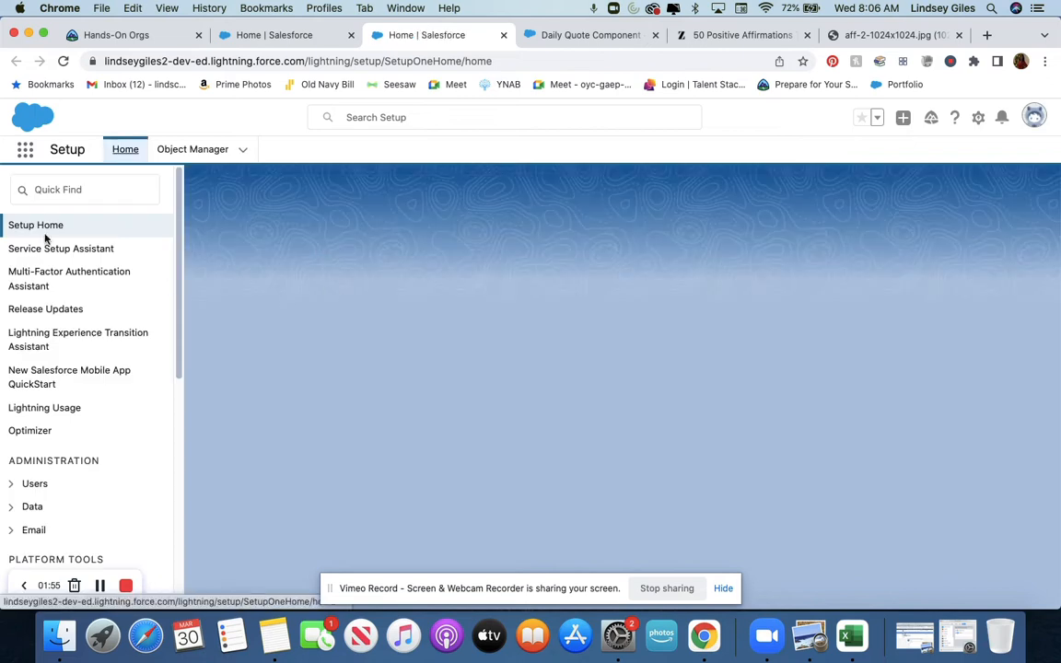
left_click(58, 190)
type("insta")
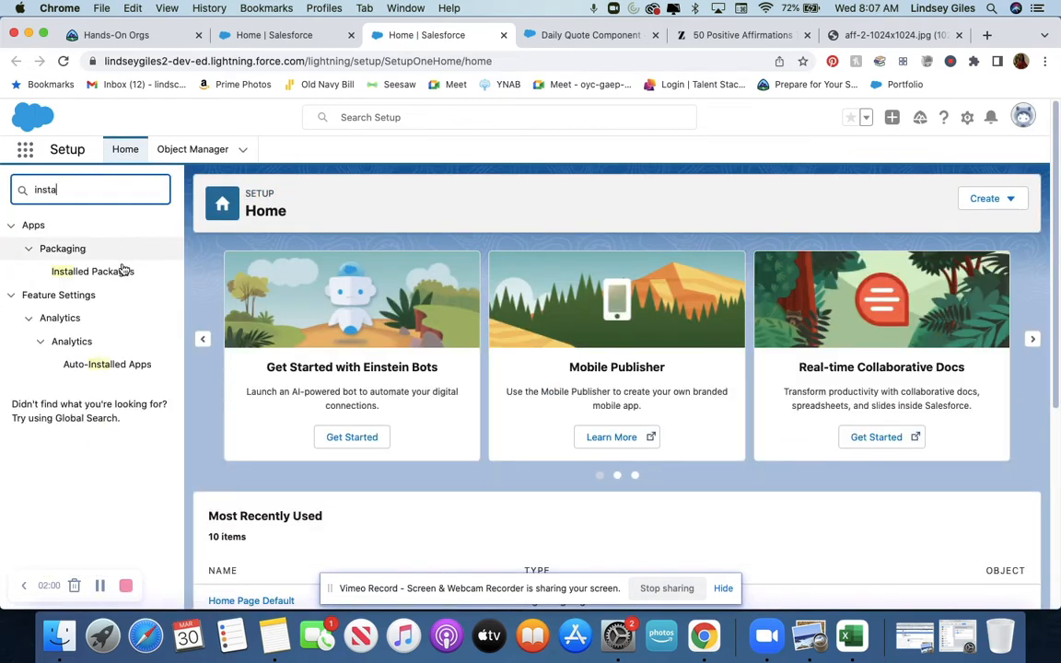
left_click(125, 274)
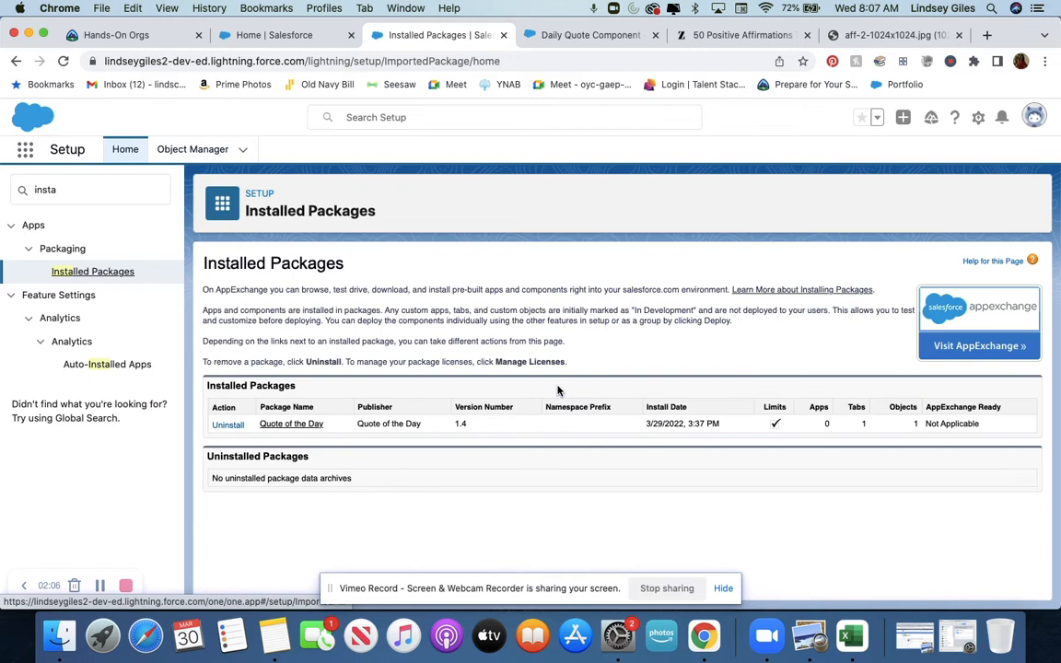
left_click(291, 426)
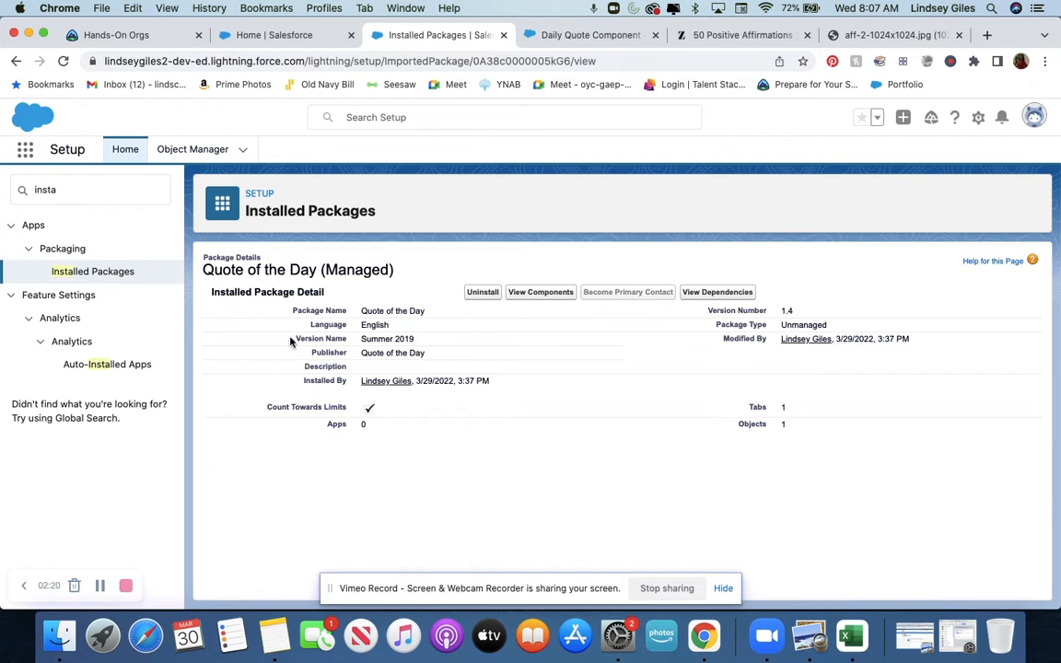
left_click(79, 190)
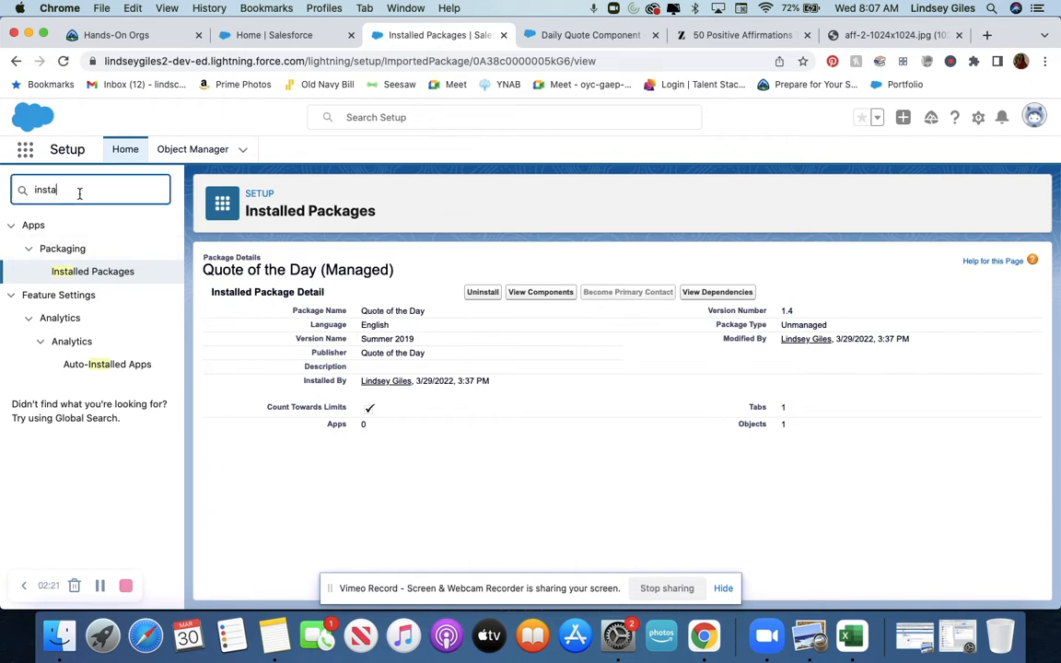
left_click(211, 150)
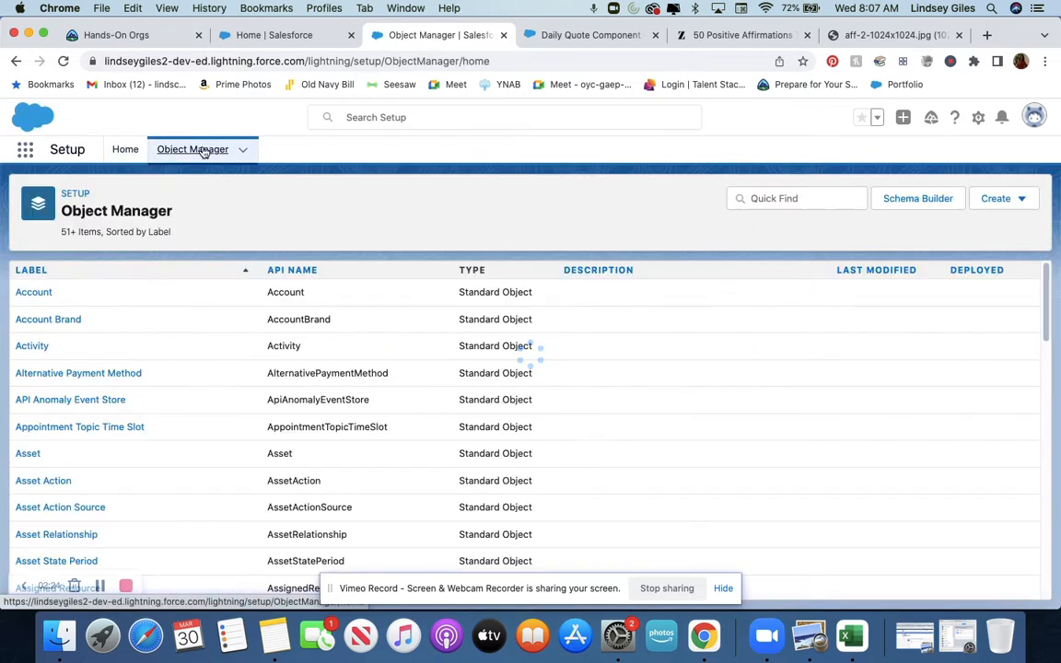
left_click(25, 149)
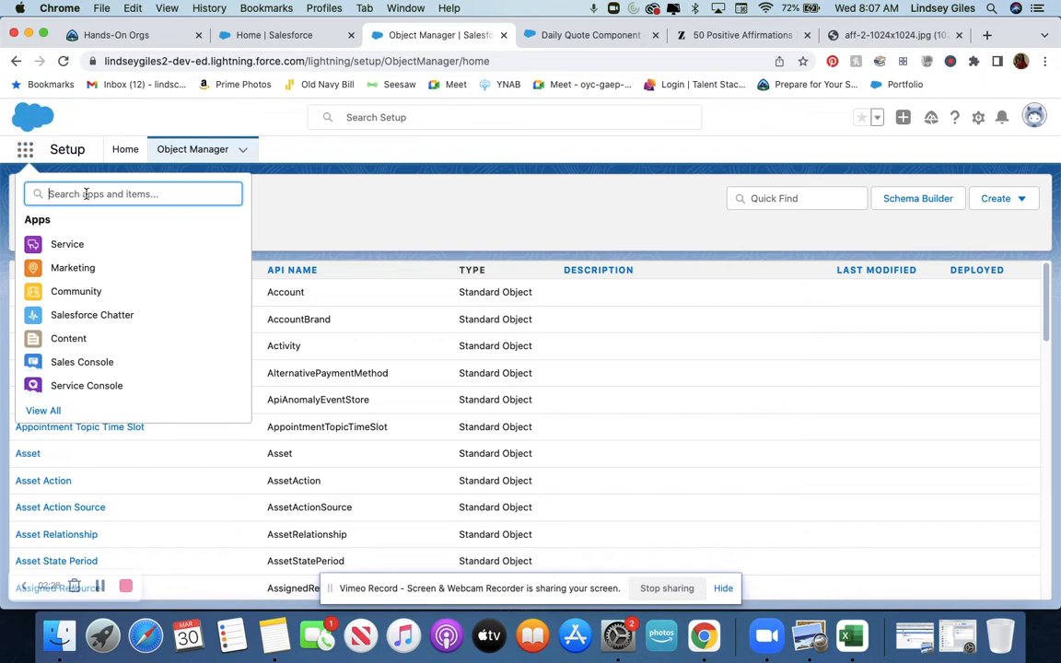
type("sales")
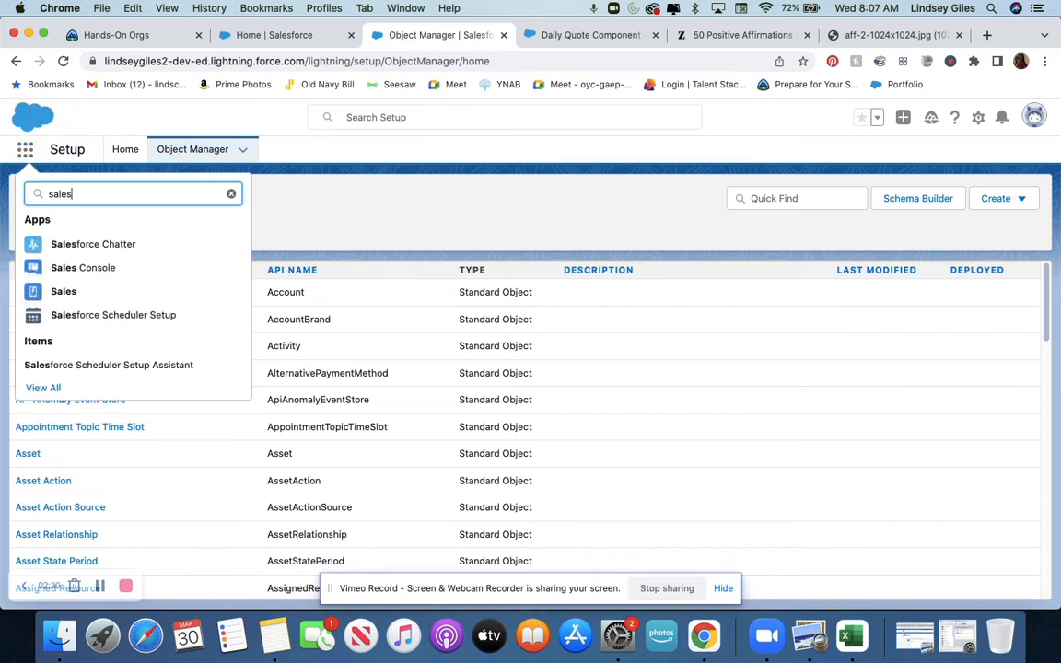
key("BackSpace")
key("BackSpace")
key("BackSpace")
key("BackSpace")
key("BackSpace")
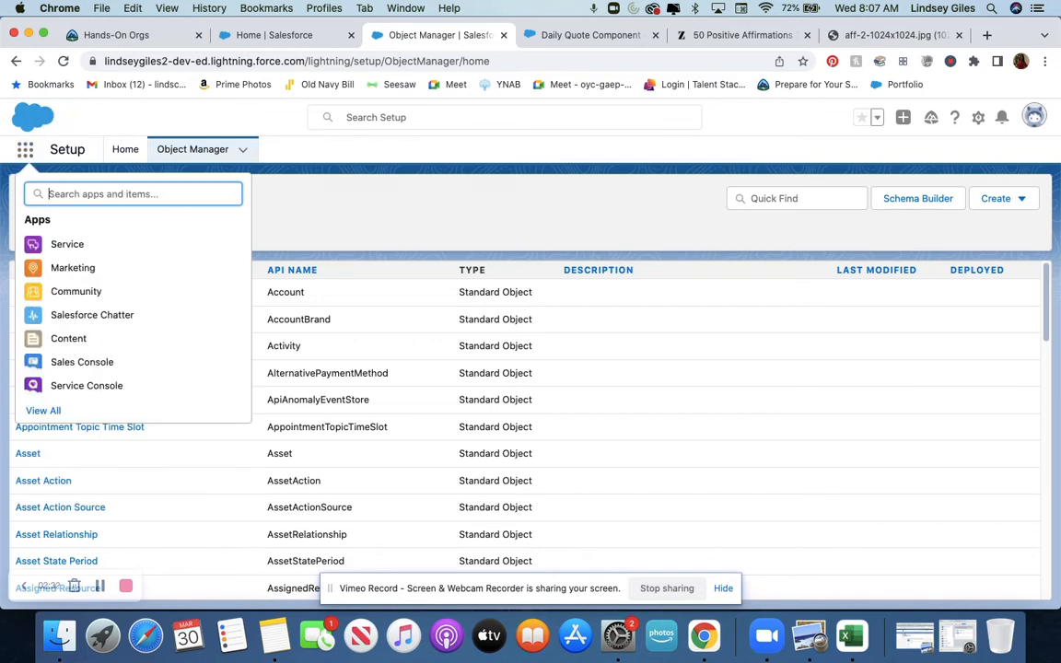
Step: Open the Job App Tracker app and display the Quotes of the Day list in it
type("jo")
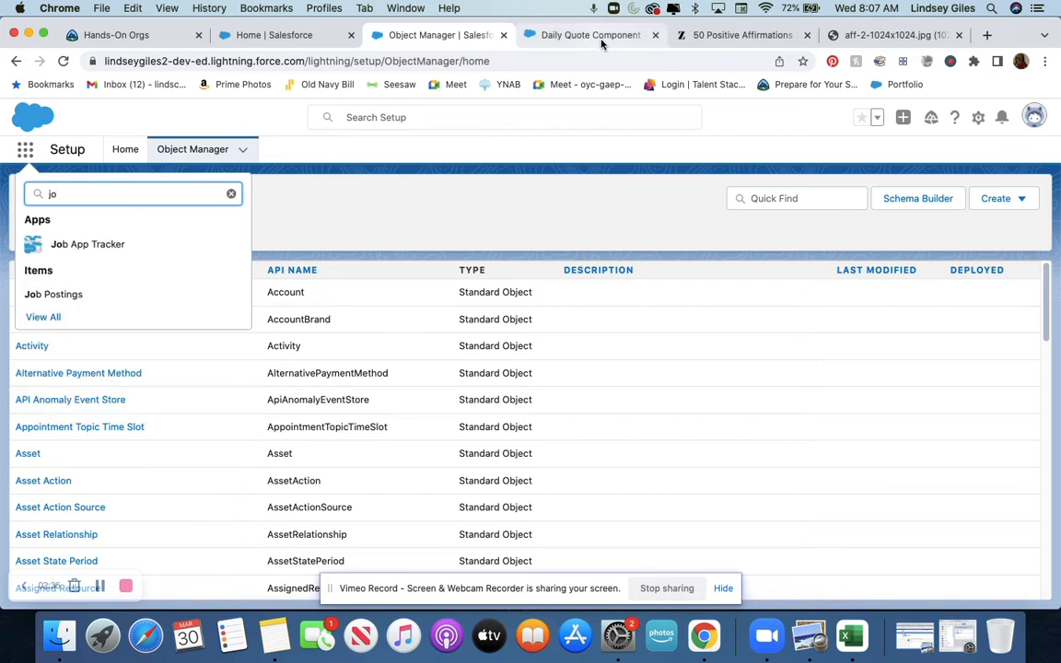
left_click(96, 247)
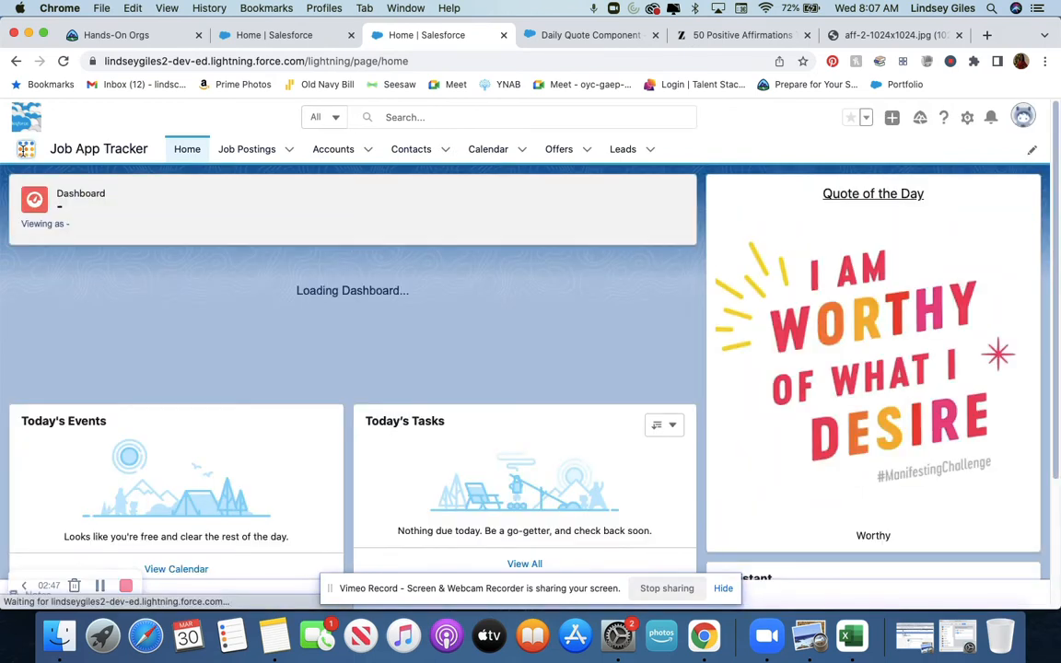
left_click(24, 152)
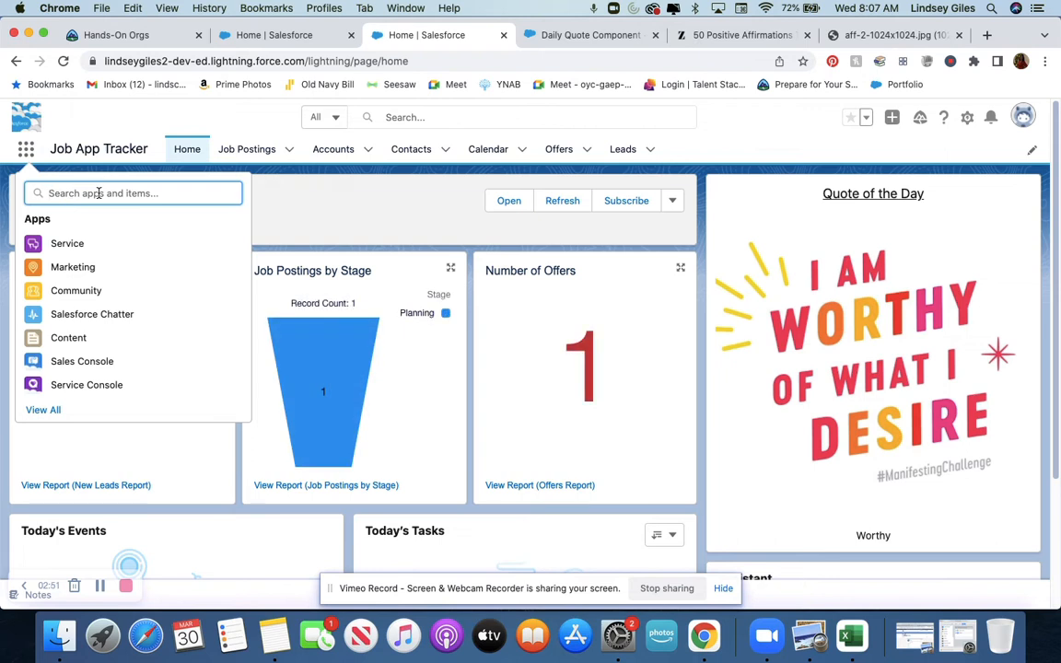
type("quote")
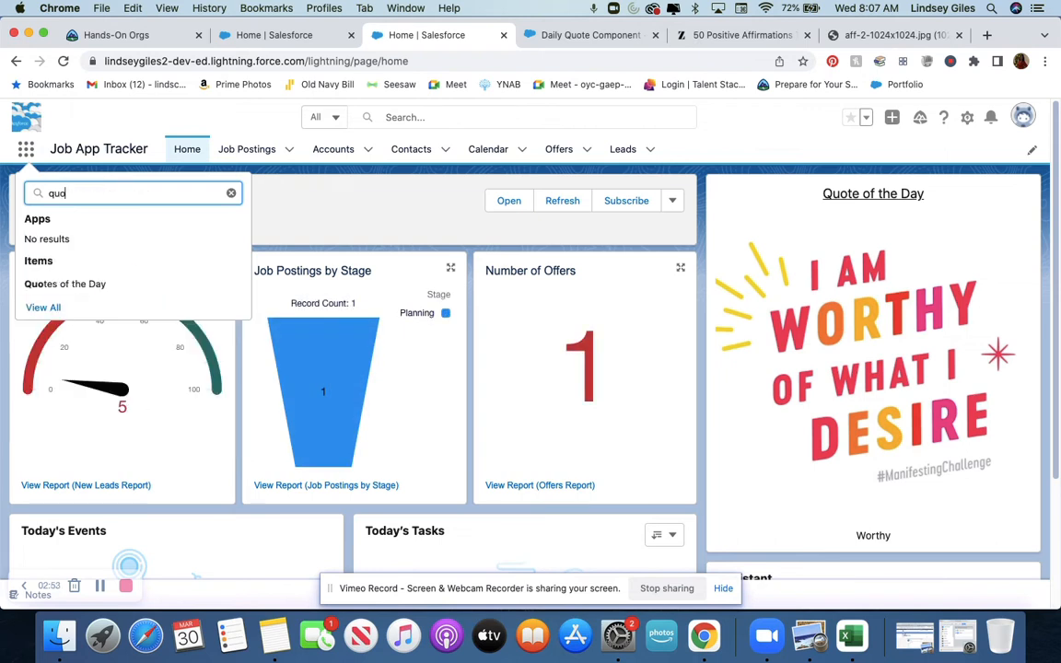
left_click(96, 284)
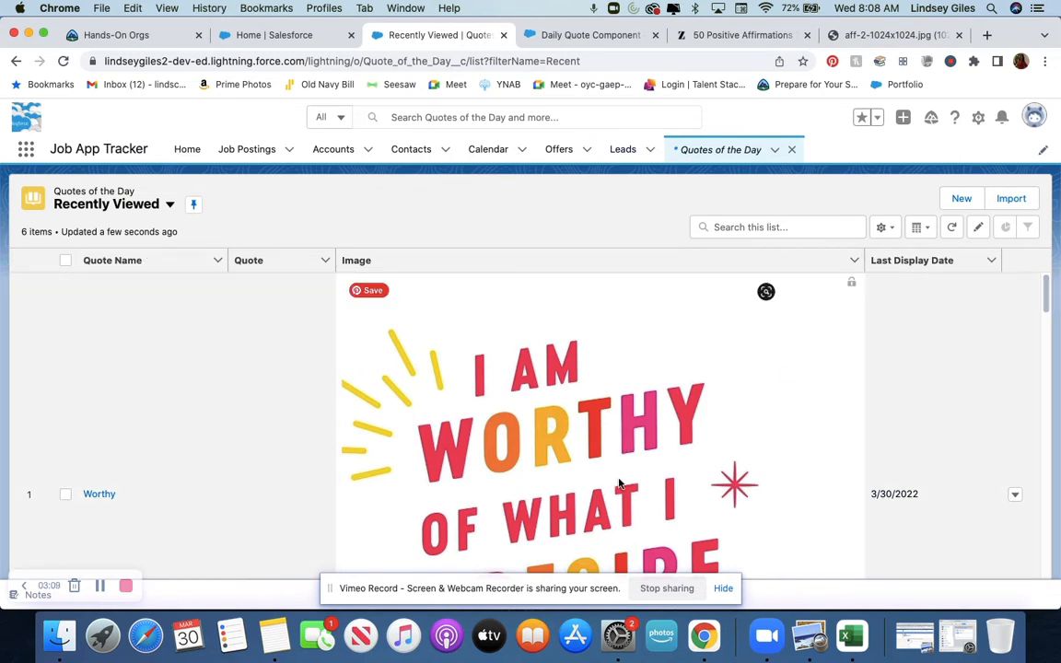
Step: Look over the existing quote records, start a new Quote of the Day record and name it Happiness
scroll(723, 478, "down", 5)
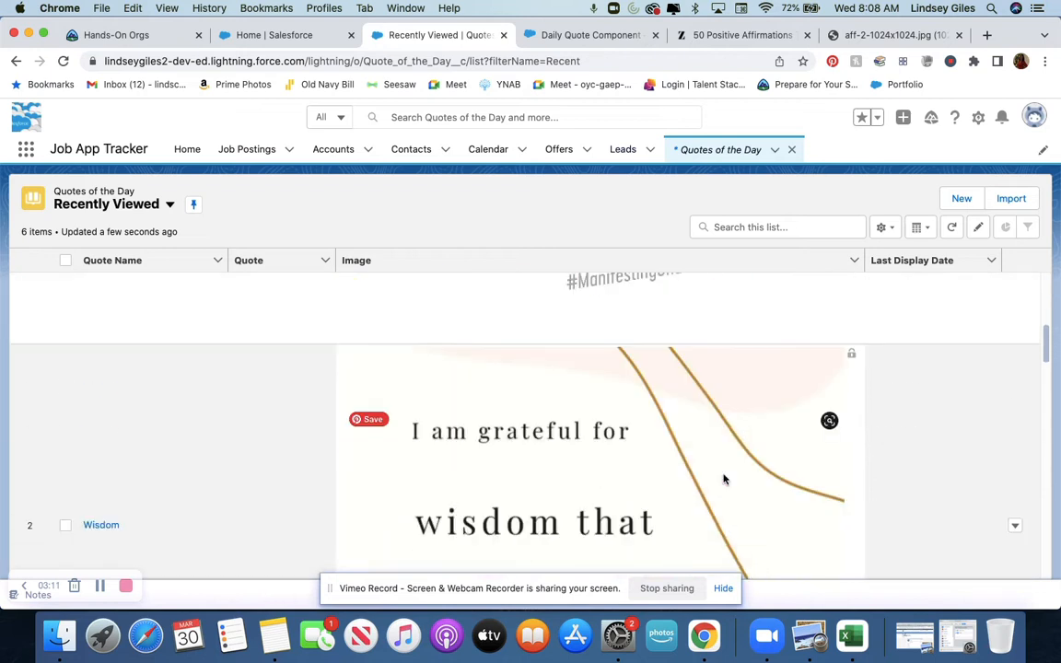
scroll(723, 478, "down", 5)
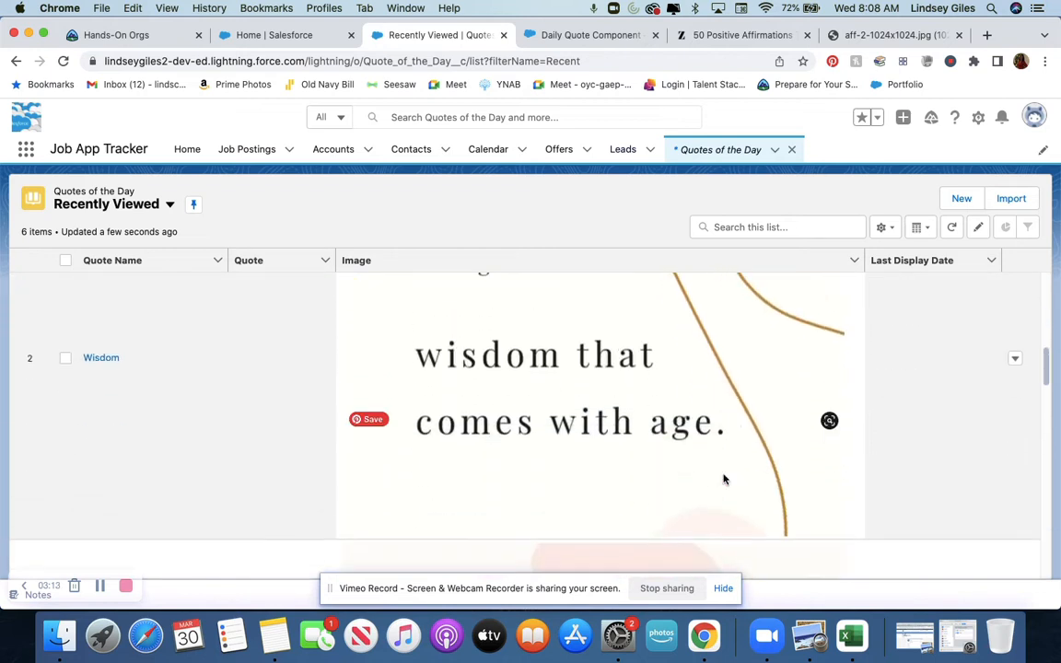
scroll(723, 478, "up", 10)
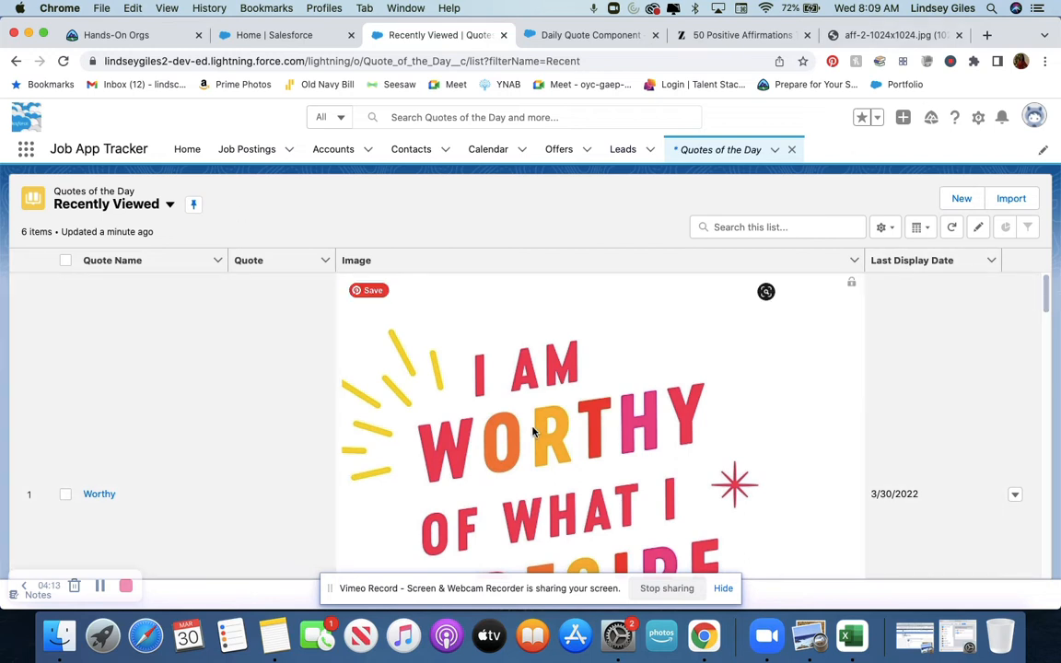
left_click(962, 199)
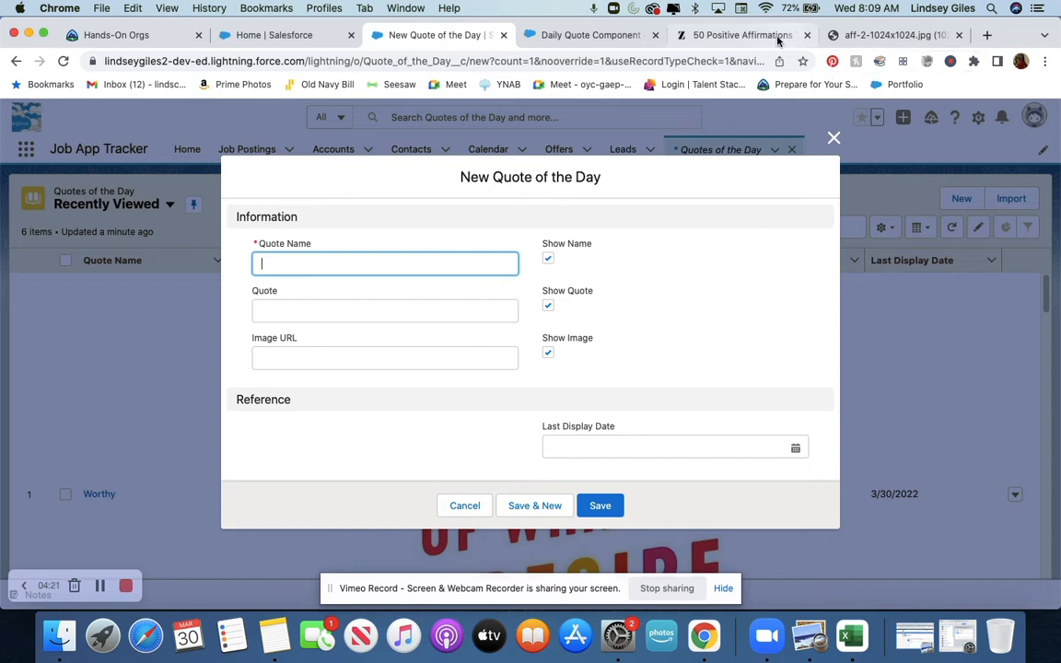
left_click(883, 37)
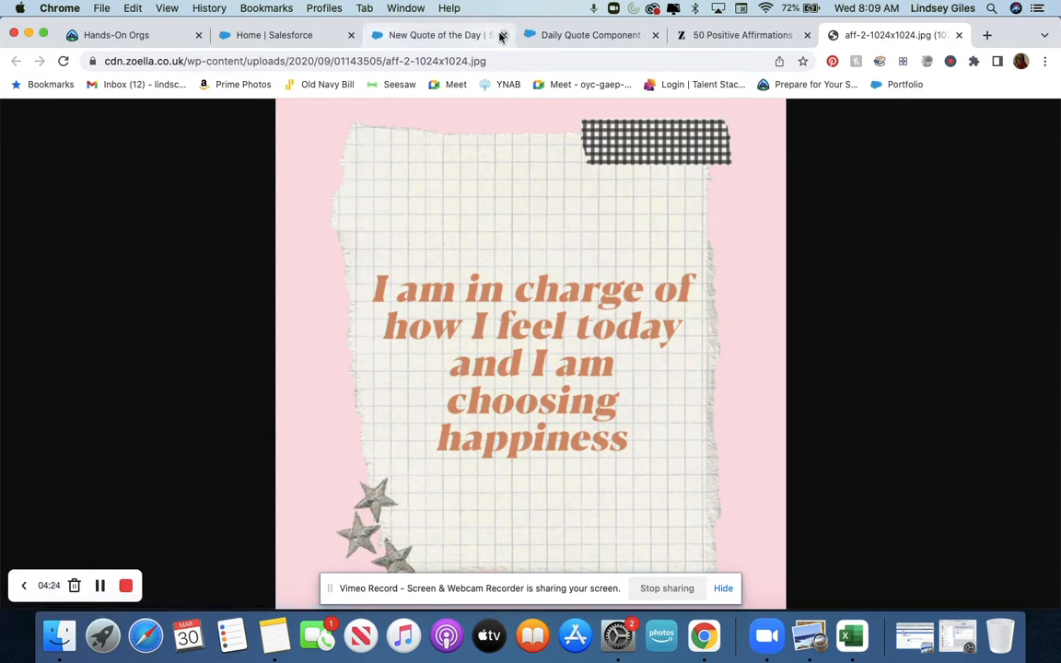
left_click(431, 35)
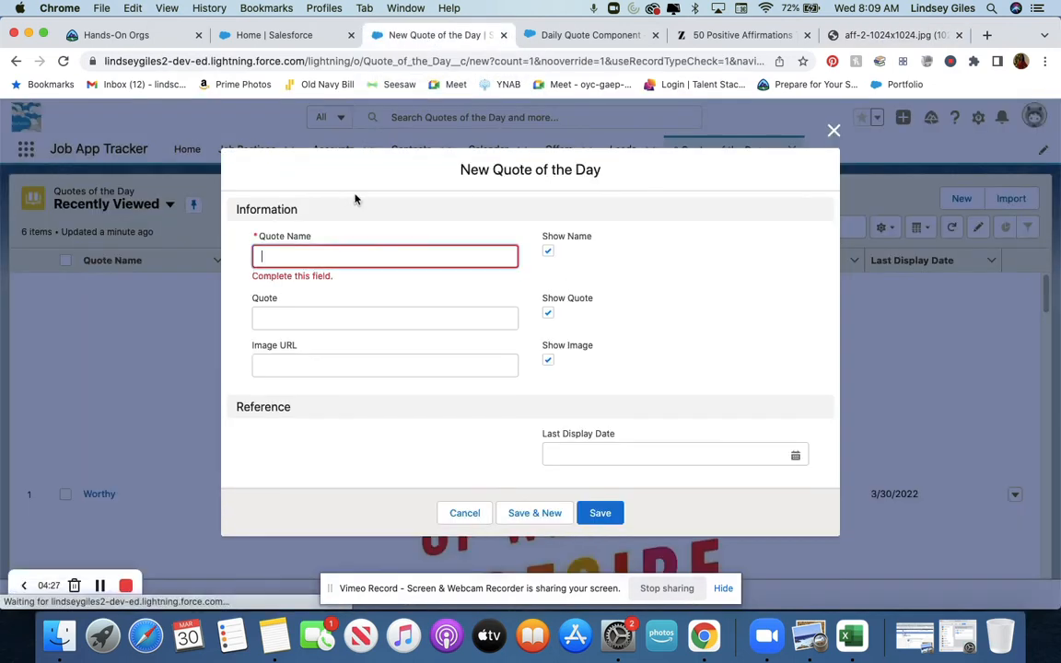
type("Happiness")
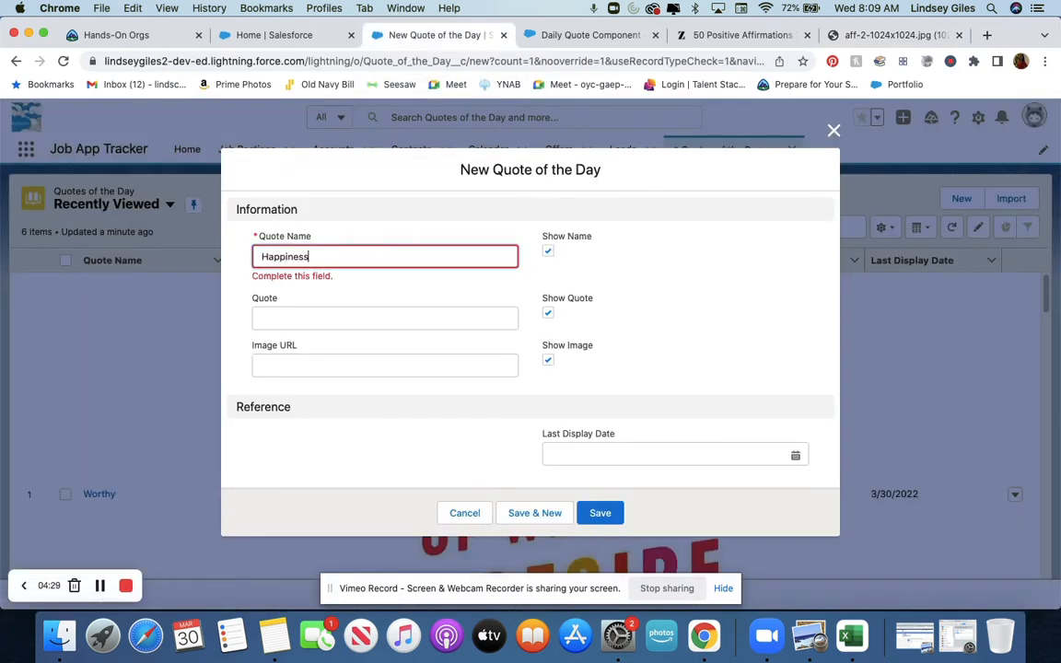
Step: Copy the web address of the affirmation image aff-2-1024x1024.jpg from the zoella.co.uk site
left_click(732, 37)
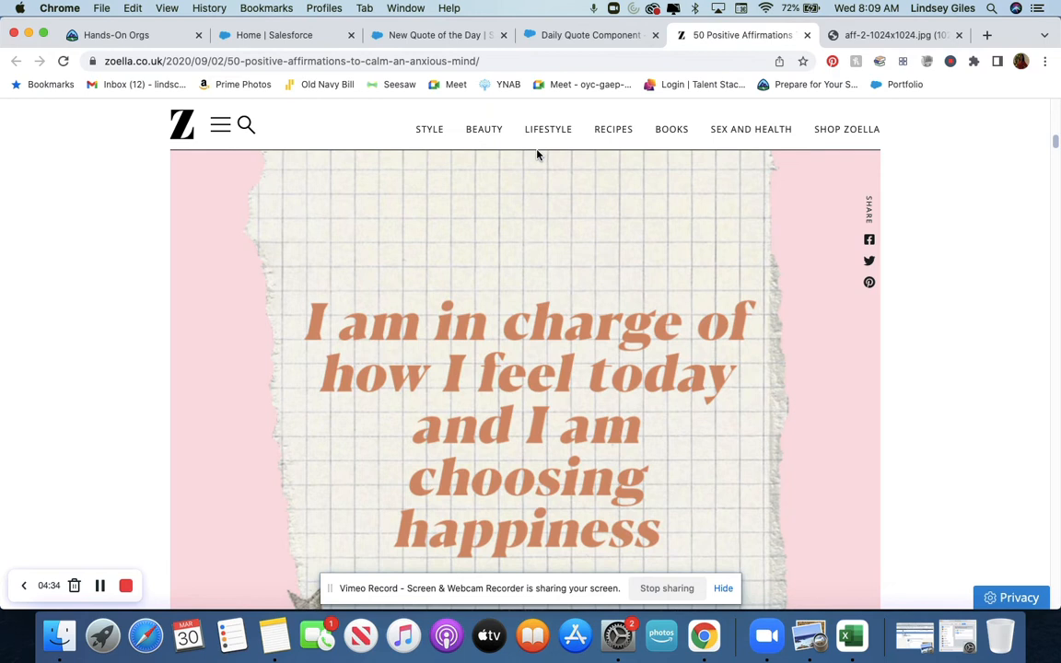
right_click(564, 344)
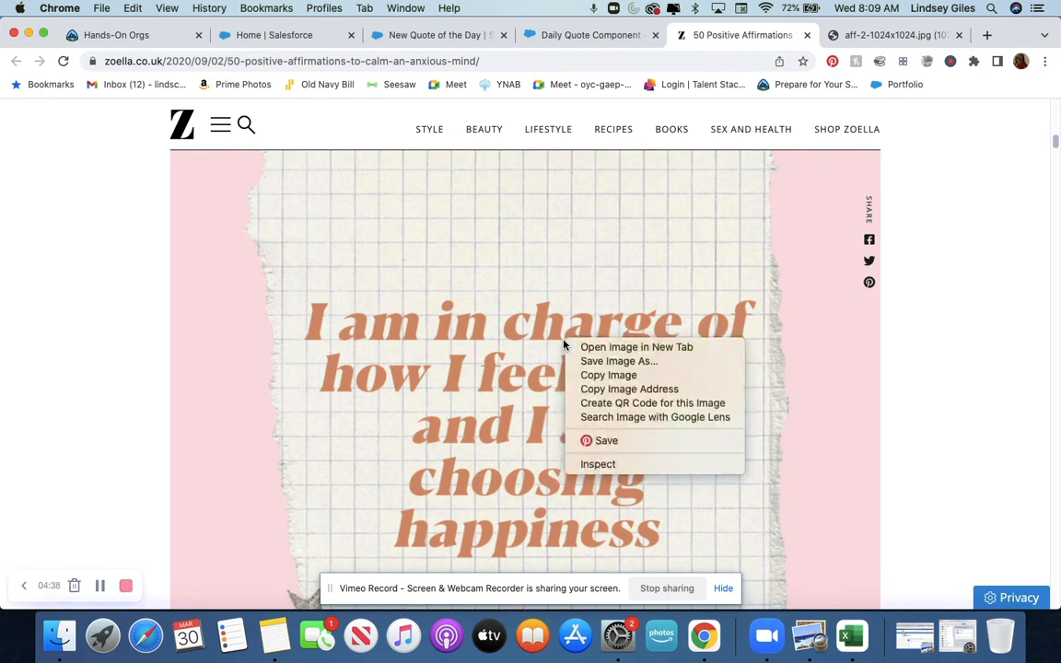
left_click(849, 35)
left_click(849, 35)
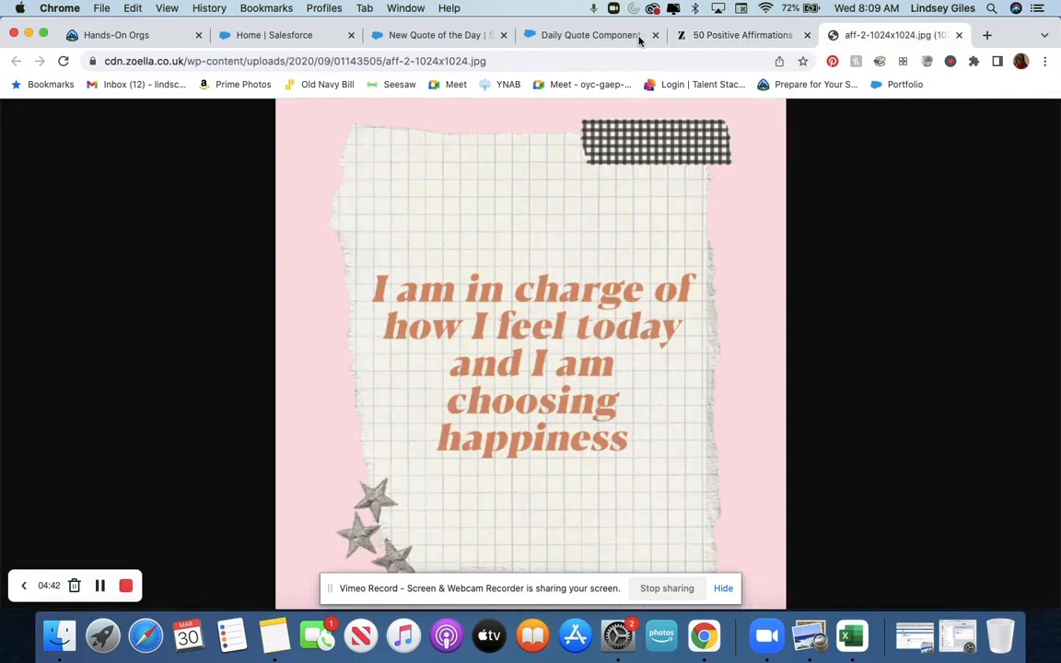
left_click(405, 61)
right_click(405, 61)
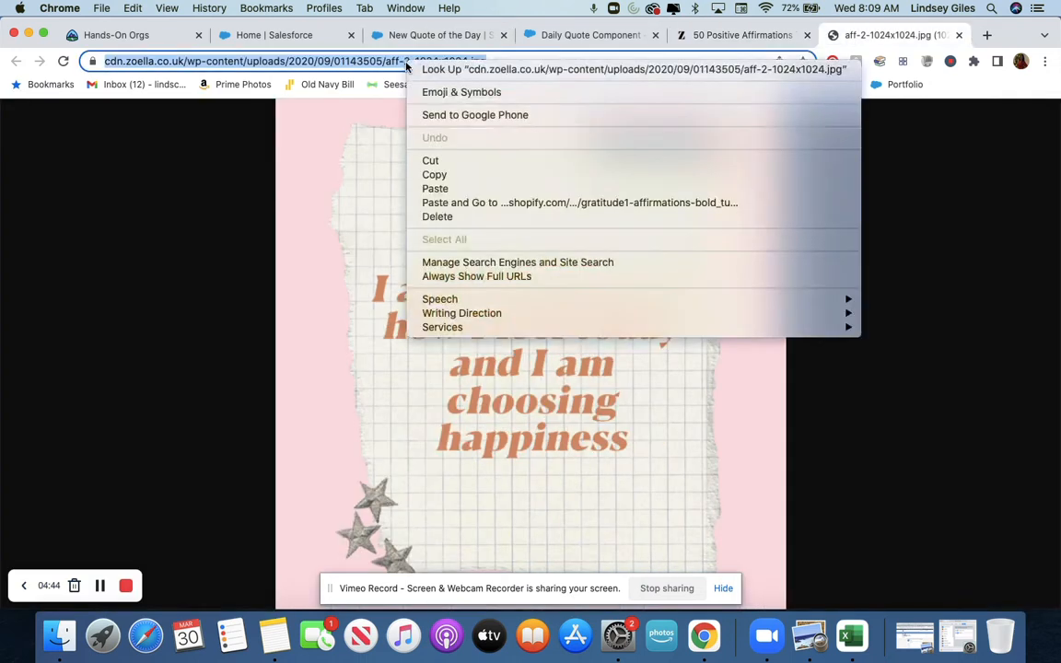
left_click(435, 175)
Step: Return to the new Quote of the Day form and paste the copied address as the Image URL
left_click(590, 37)
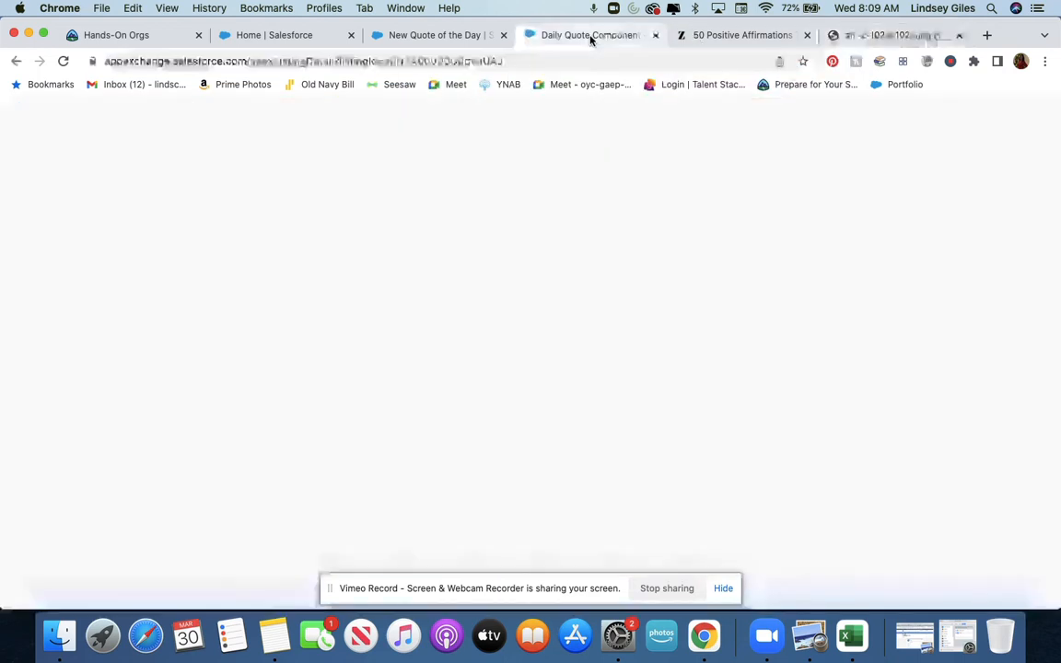
left_click(394, 35)
left_click(281, 357)
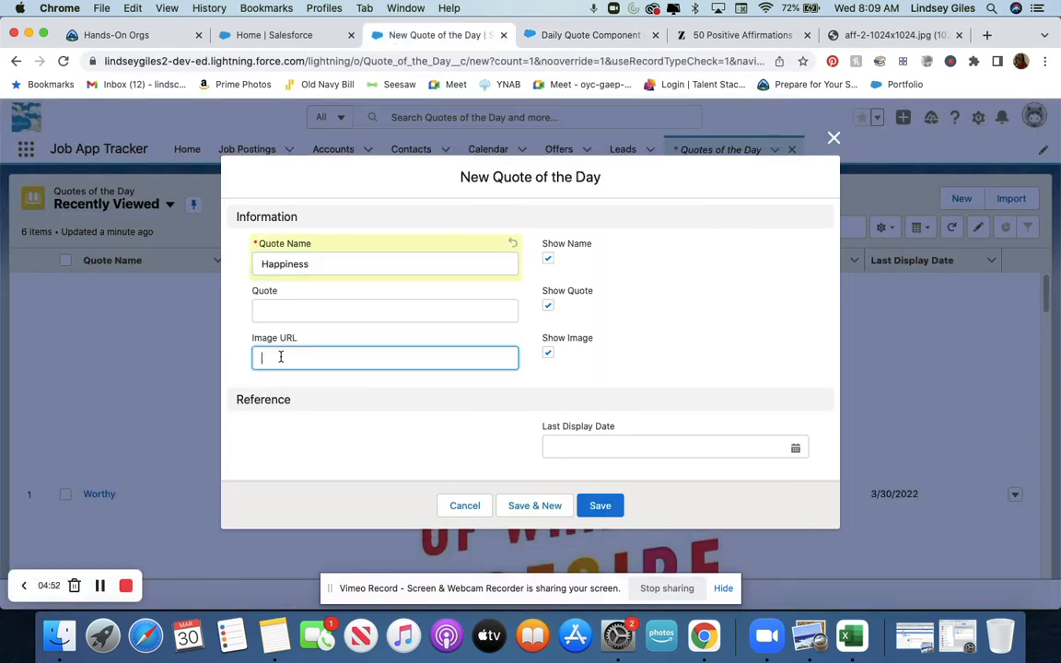
right_click(281, 359)
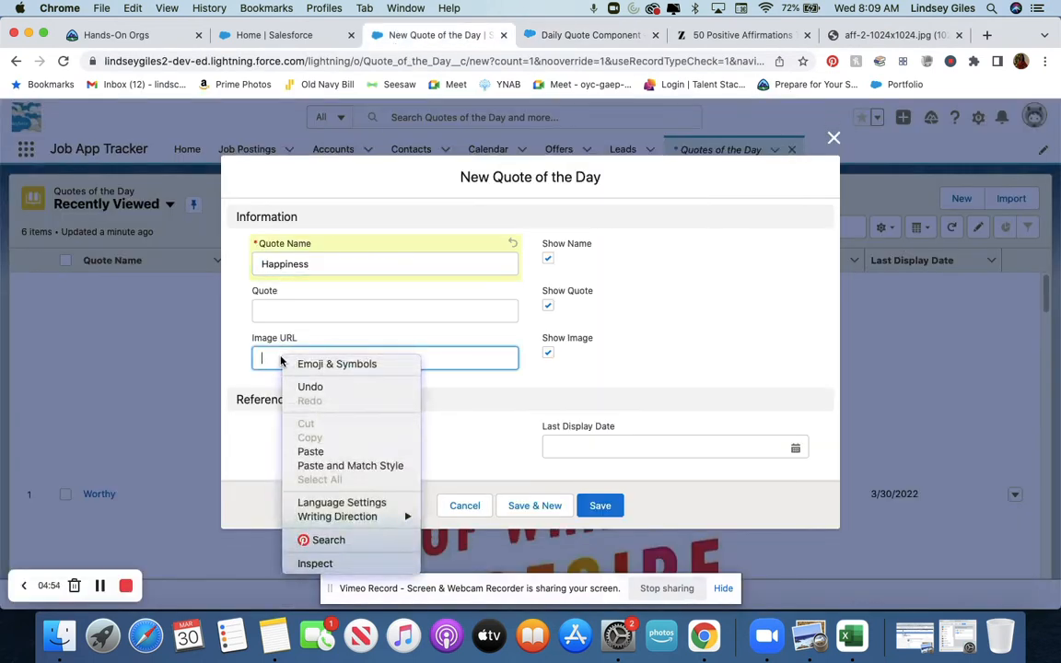
left_click(313, 451)
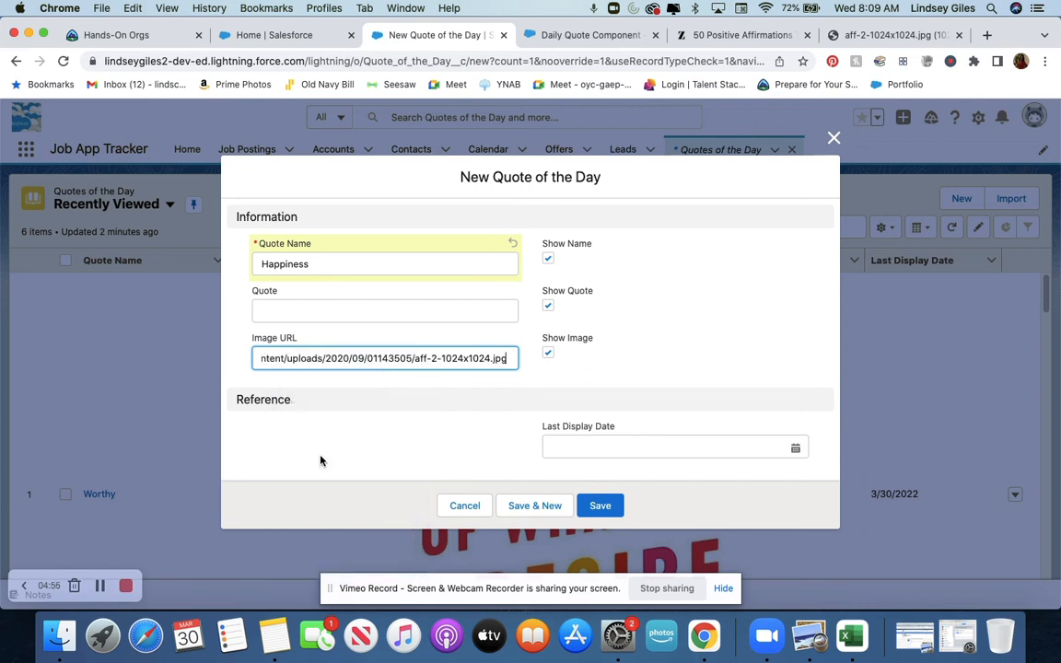
Step: Turn off Show Quote and Show Name for the Happiness quote and save the record
left_click(547, 304)
left_click(548, 304)
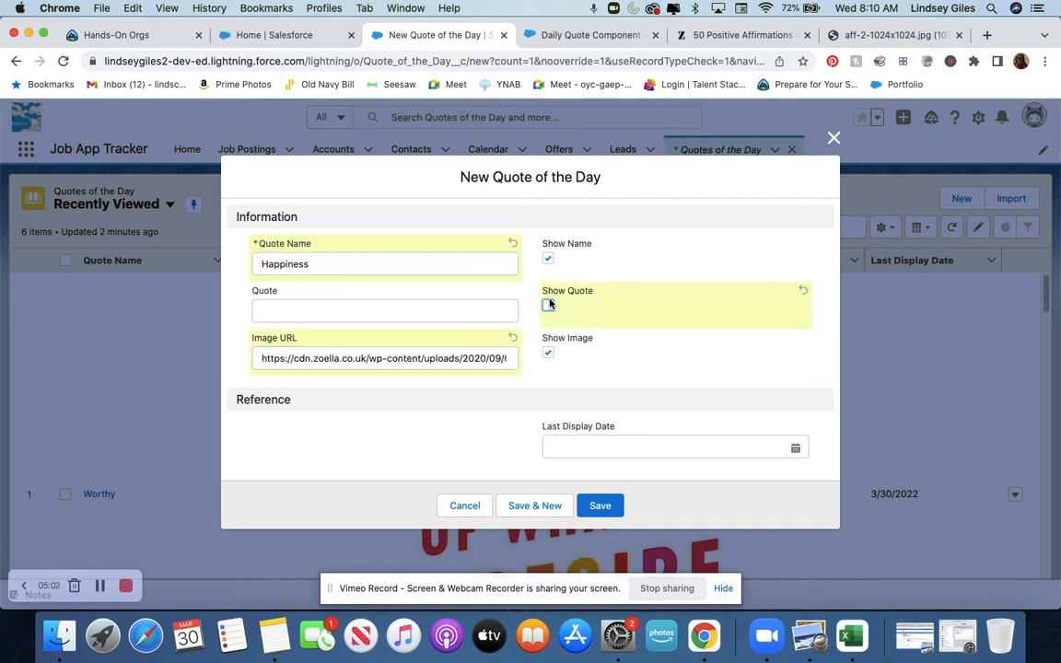
left_click(548, 258)
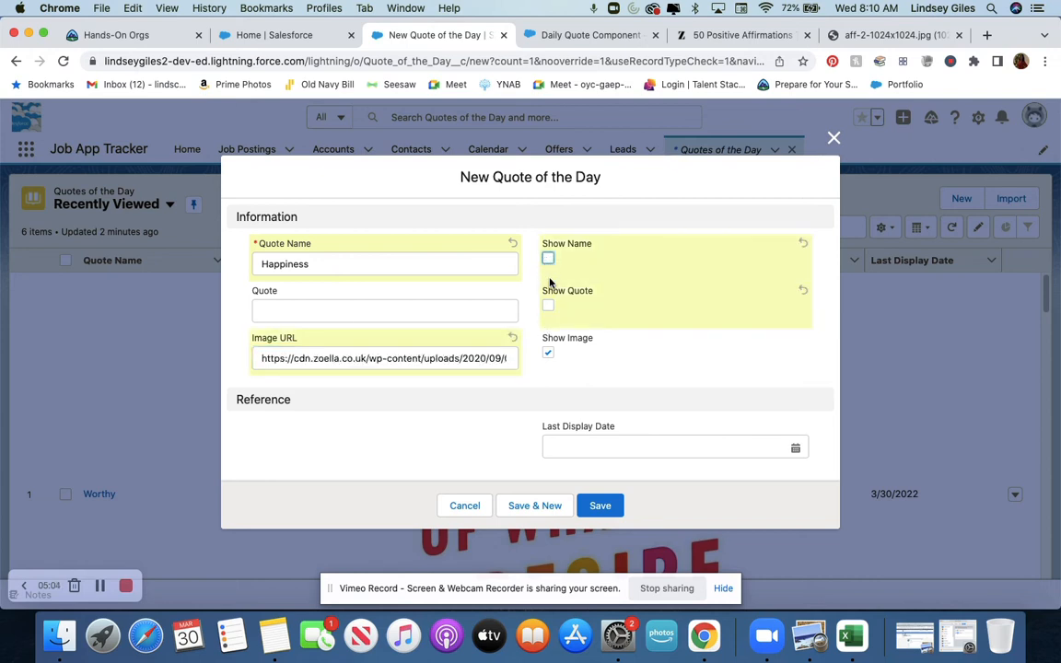
left_click(600, 506)
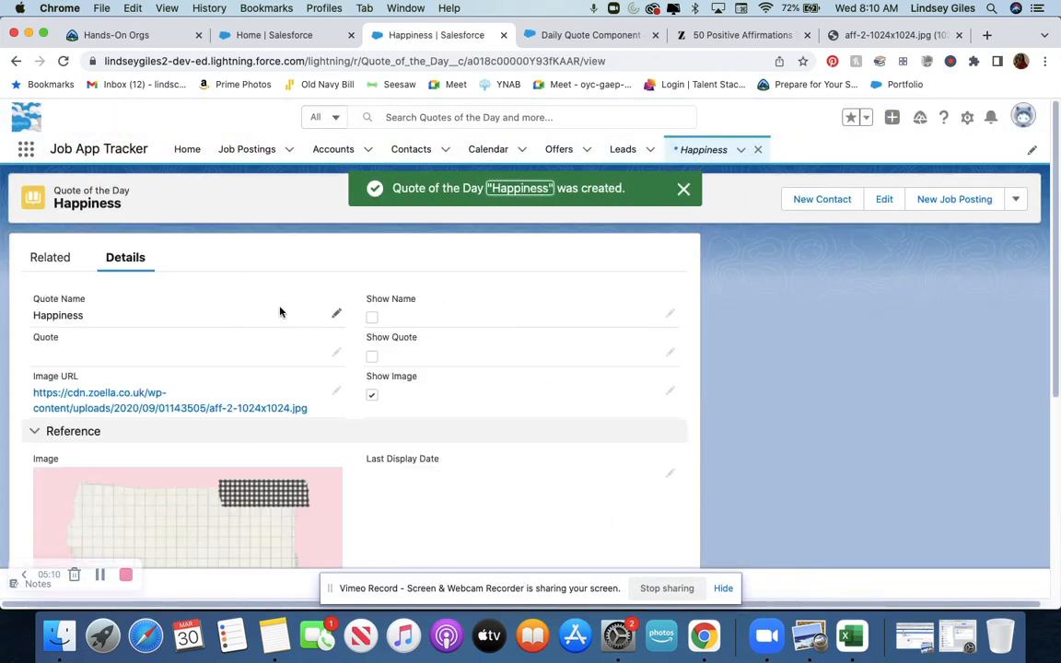
Step: Examine the image in the details of the saved Happiness record
scroll(307, 372, "down", 2)
scroll(306, 372, "down", 4)
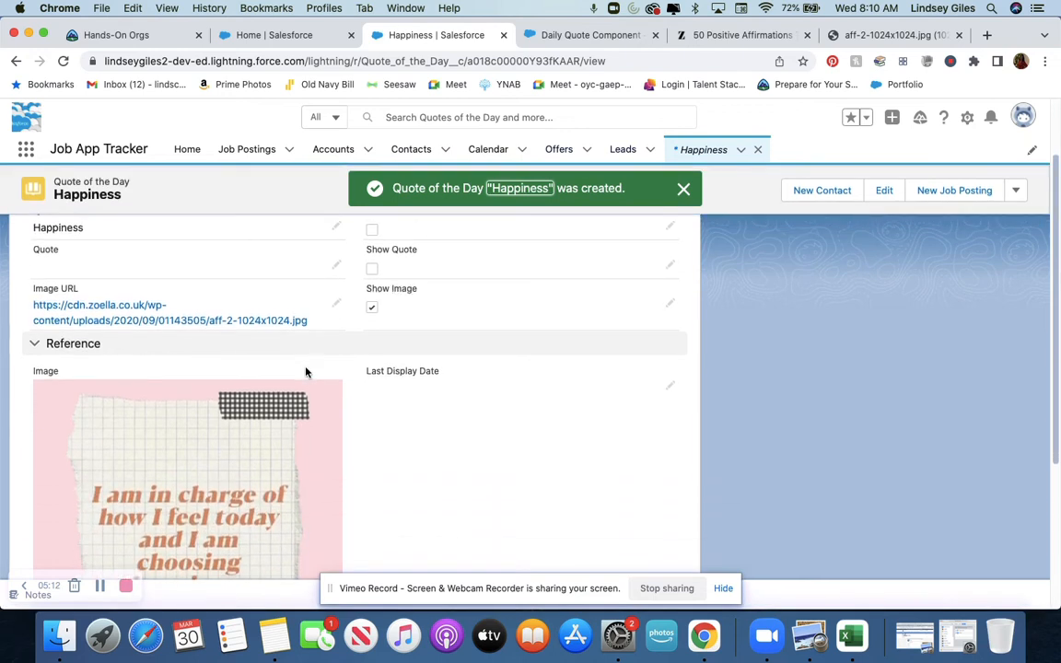
scroll(306, 372, "down", 1)
scroll(306, 372, "up", 1)
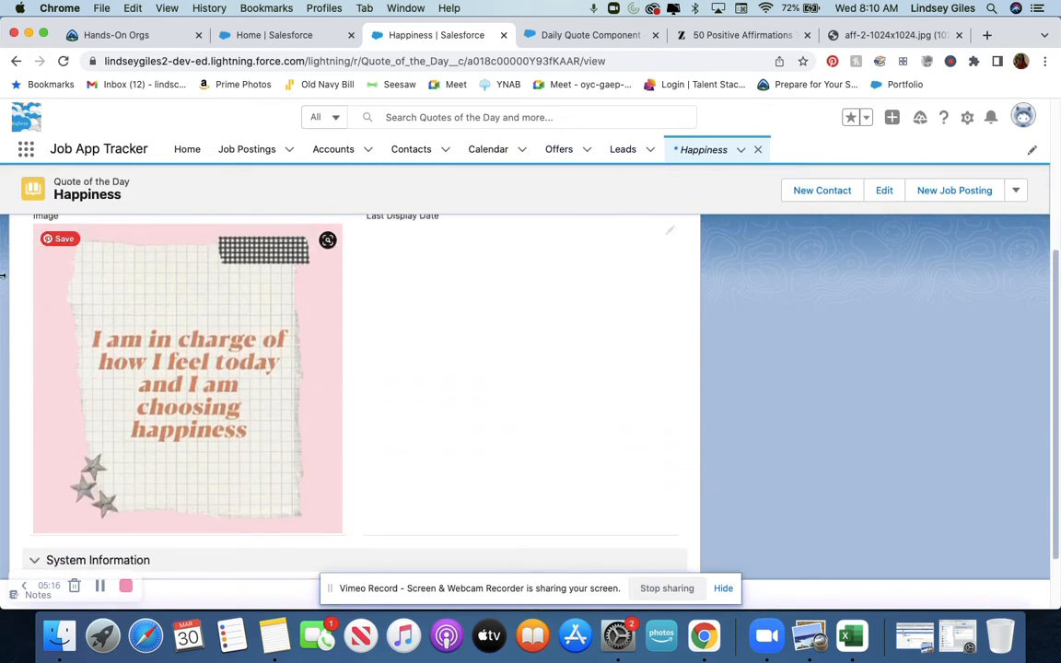
left_click(300, 34)
left_click(412, 37)
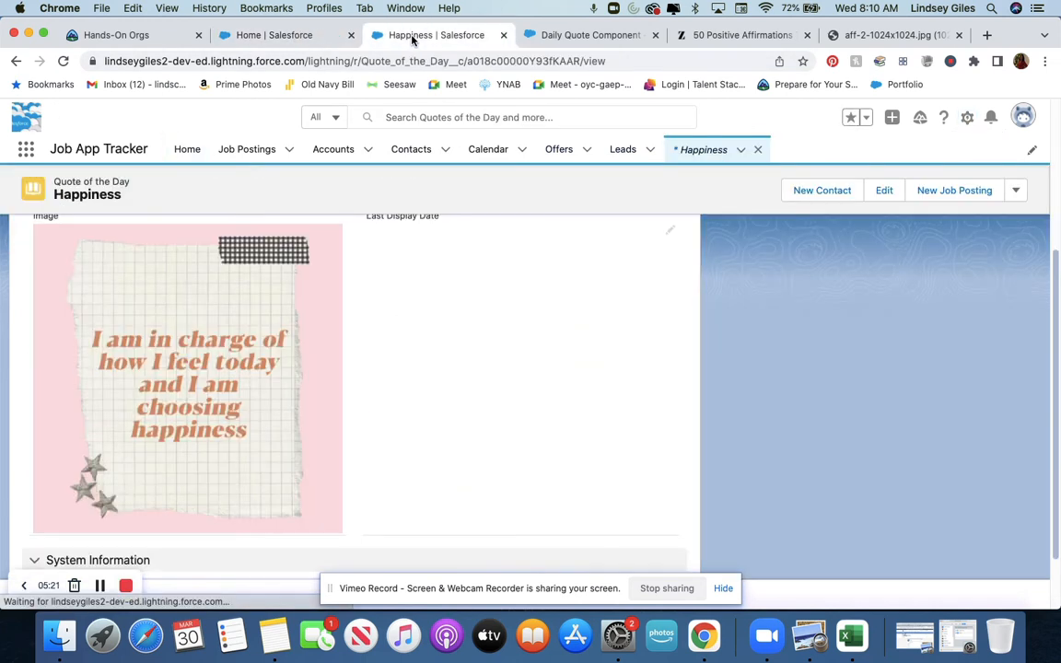
left_click(549, 35)
left_click(426, 38)
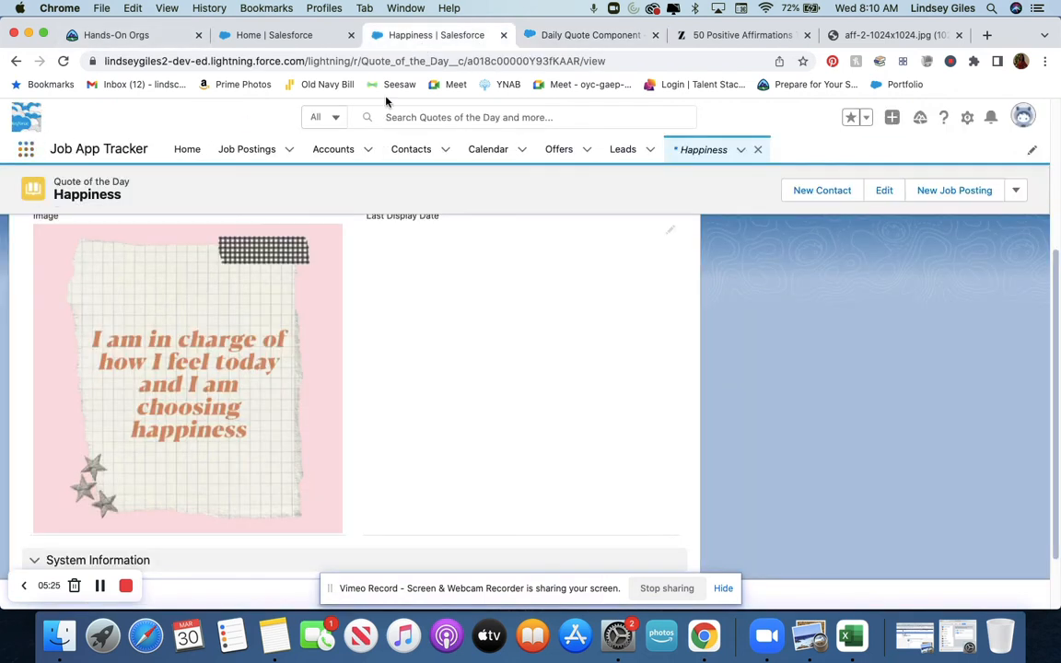
Step: From the org's home page, find Flows in Setup and open the Quote of the Day Selector flow
left_click(293, 37)
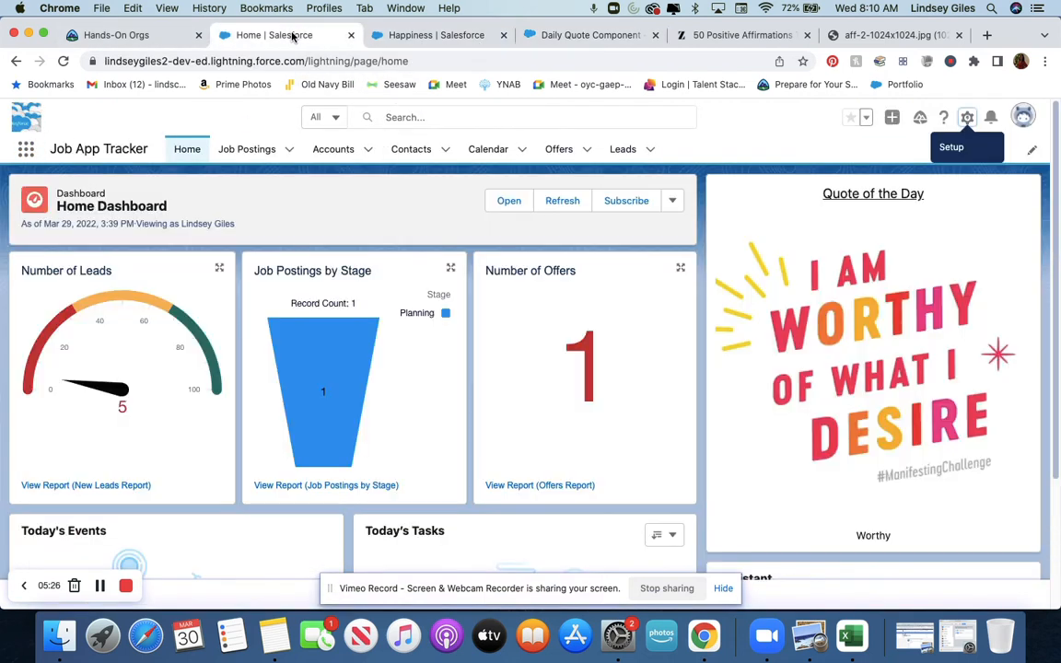
left_click(966, 119)
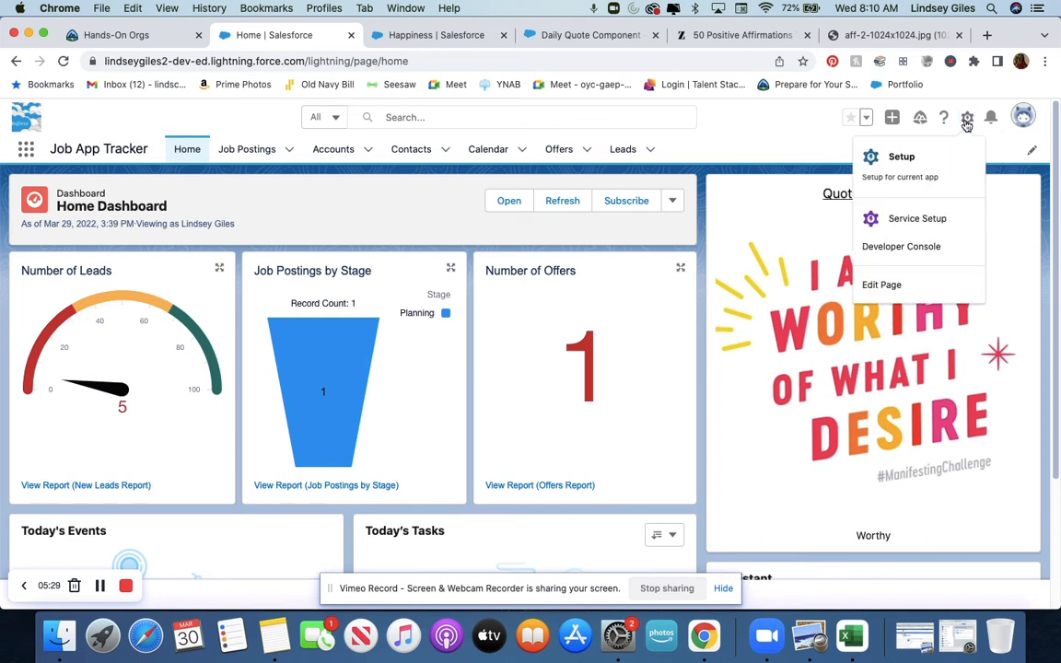
left_click(900, 164)
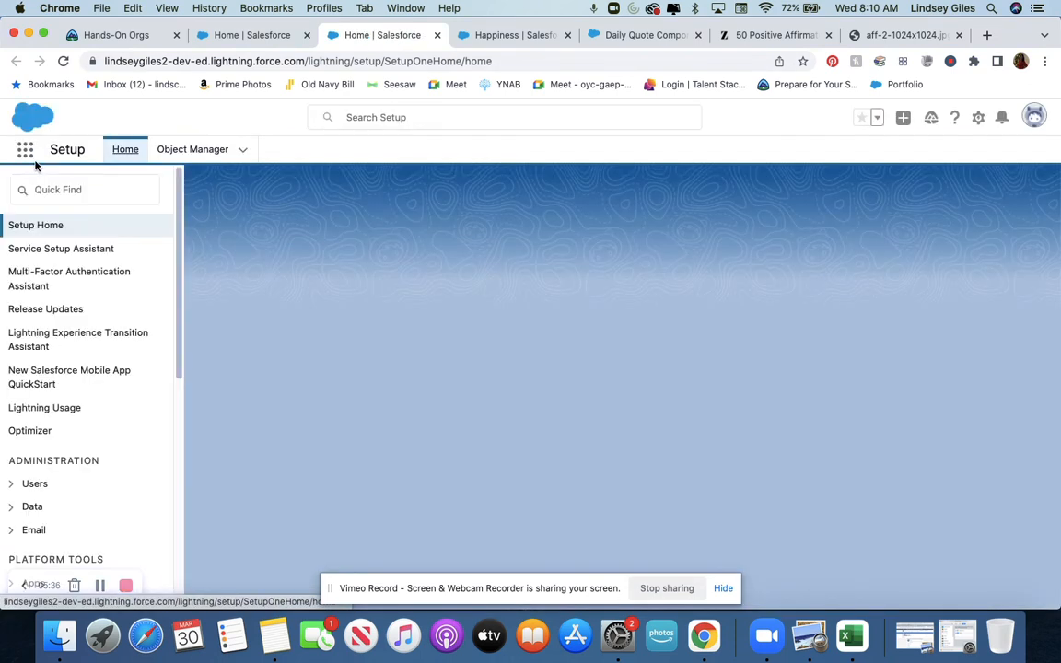
left_click(44, 188)
type("fl")
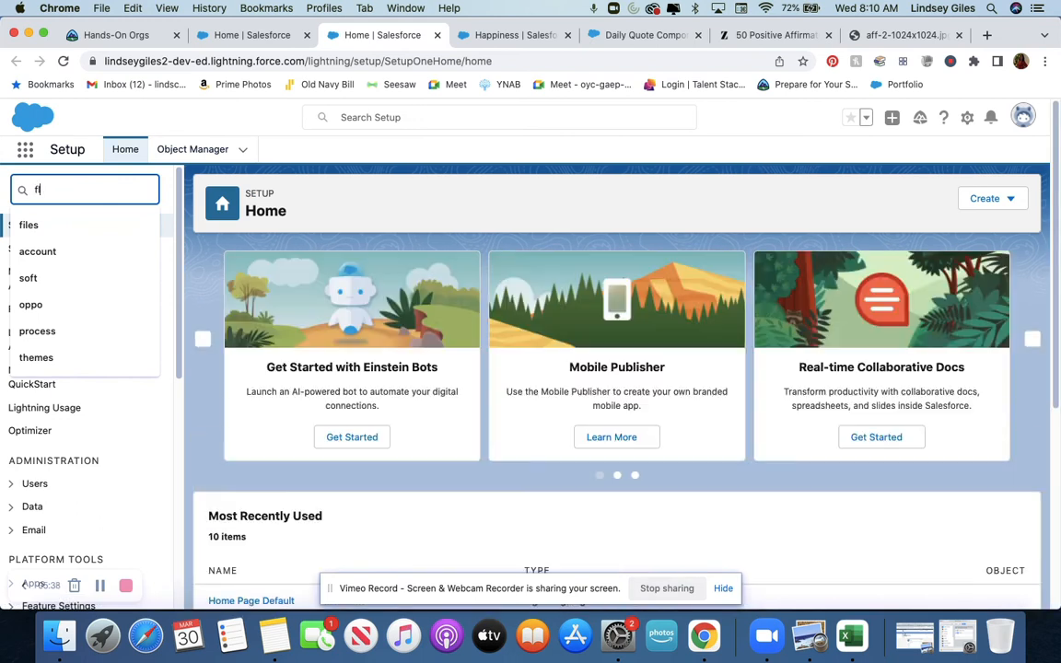
type("ows")
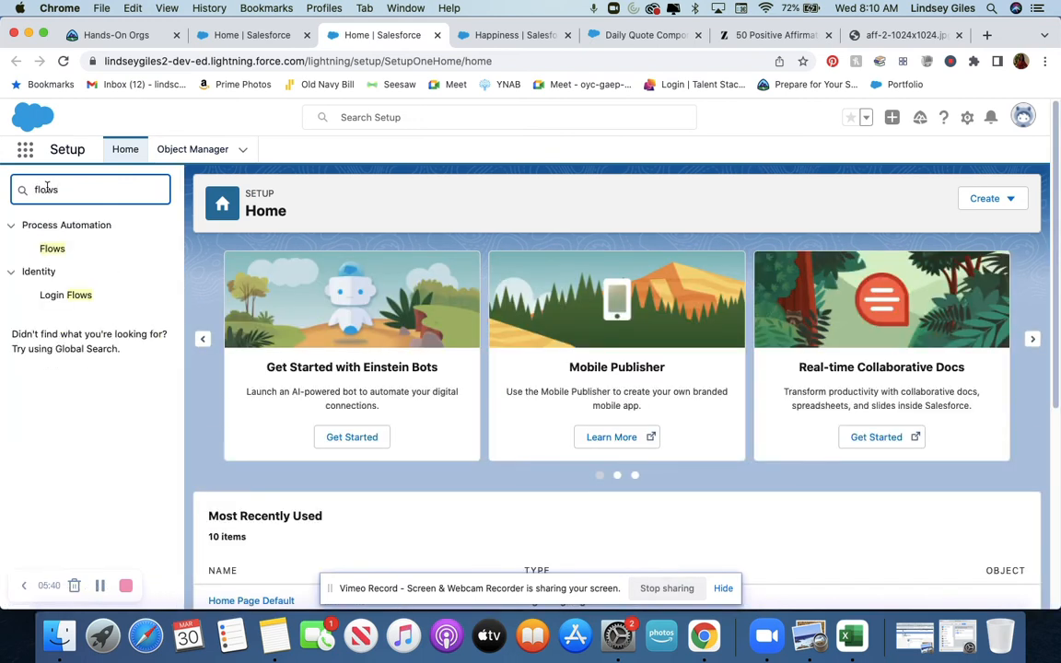
left_click(53, 250)
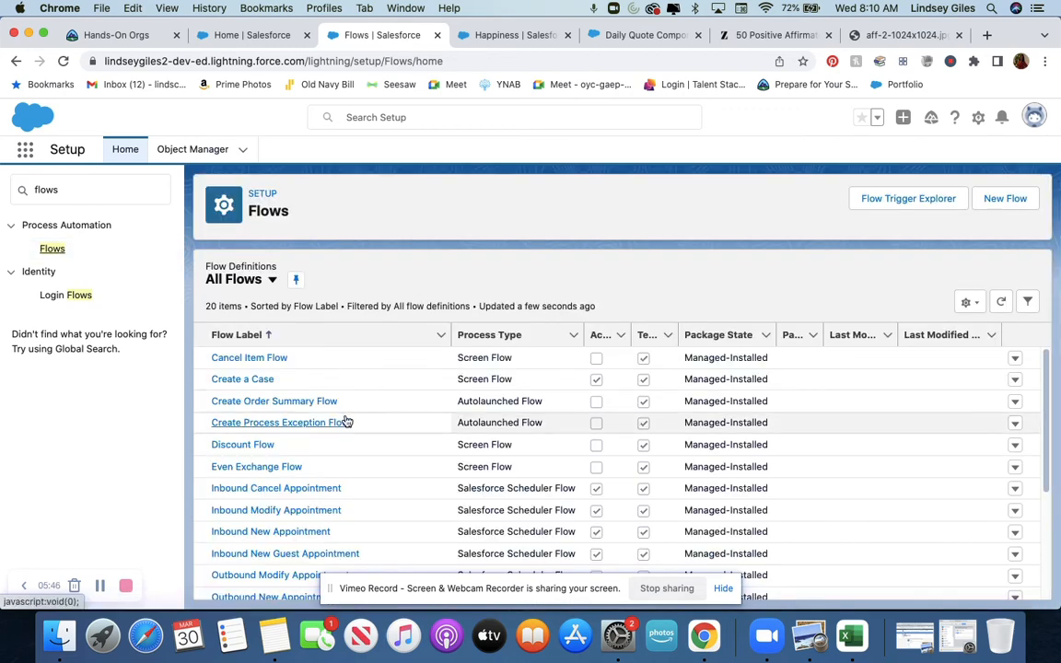
scroll(348, 422, "down", 6)
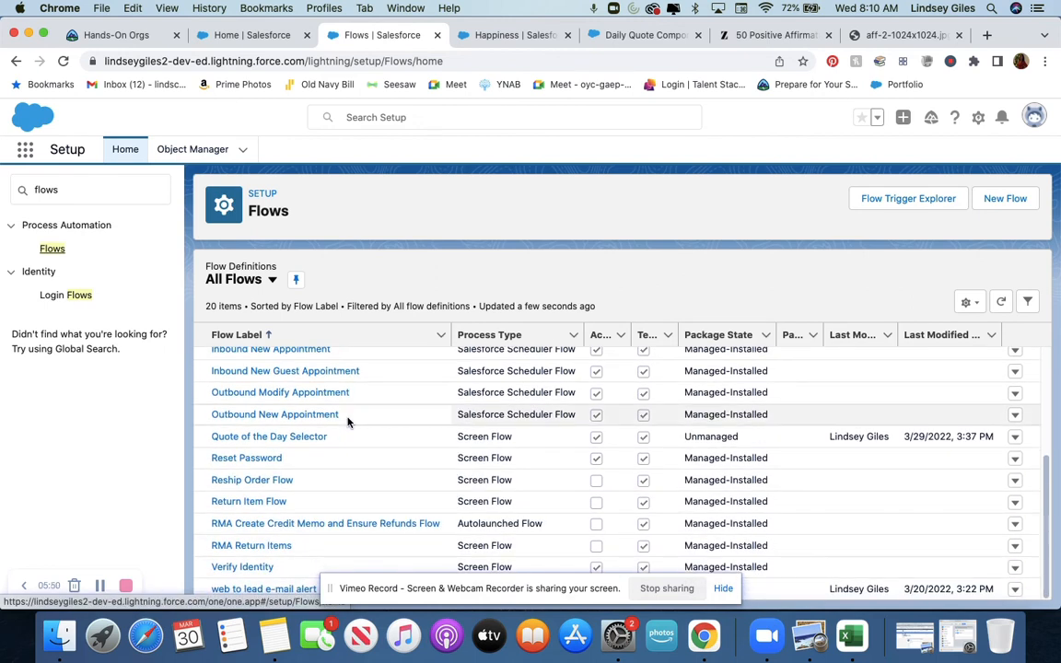
left_click(311, 446)
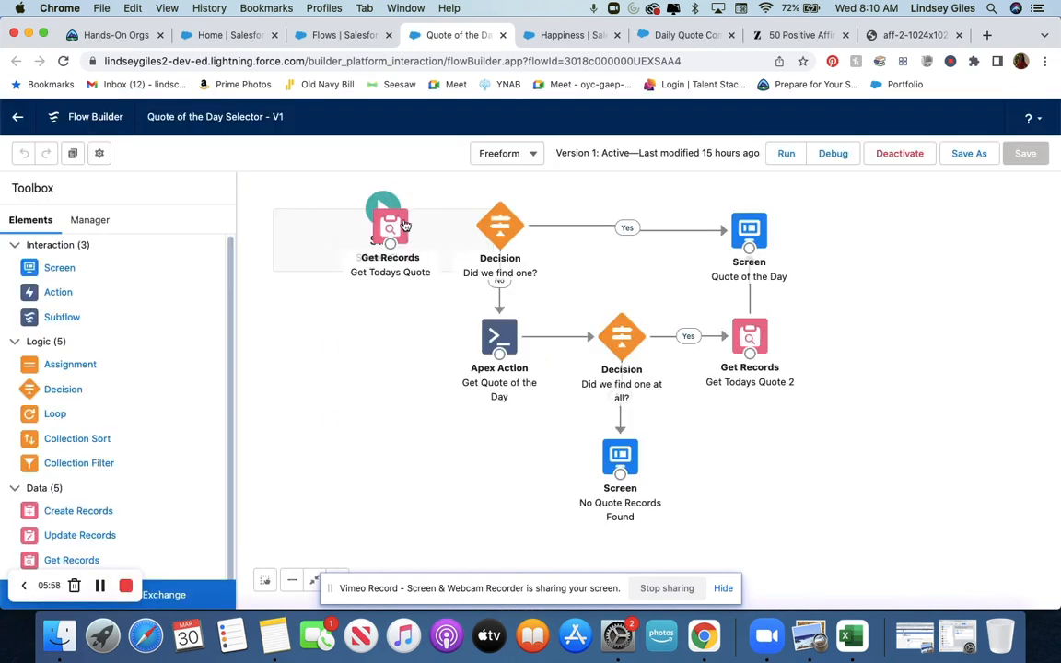
Step: Move the Get Todays Quote element below the Start element in the flow, and return to the Job App Tracker home page
left_click_drag(403, 225, 394, 369)
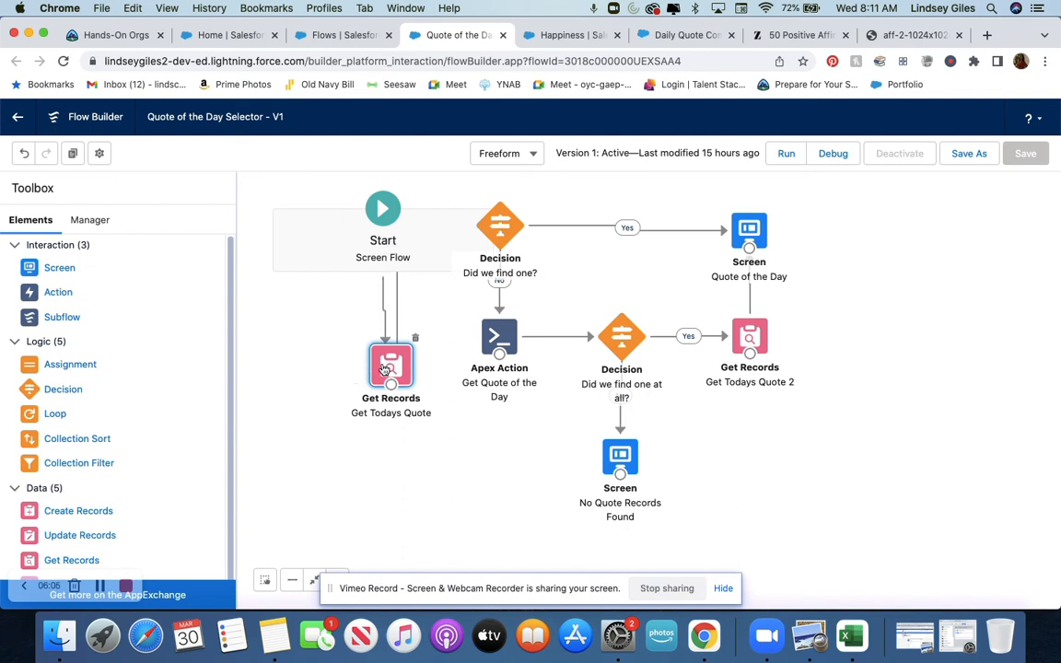
left_click_drag(384, 369, 407, 371)
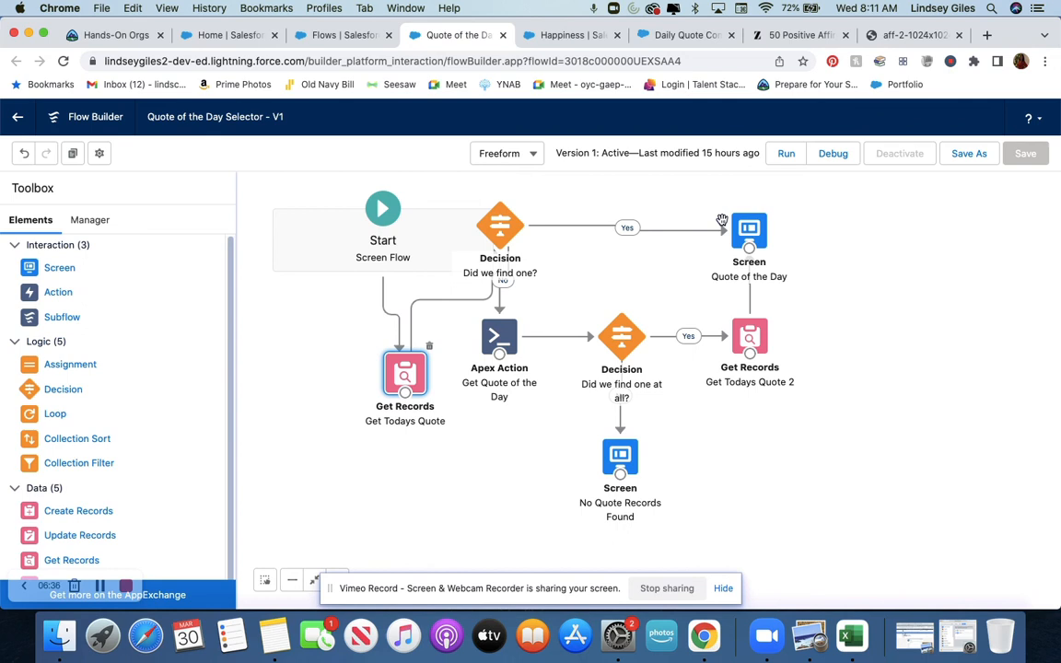
left_click(349, 39)
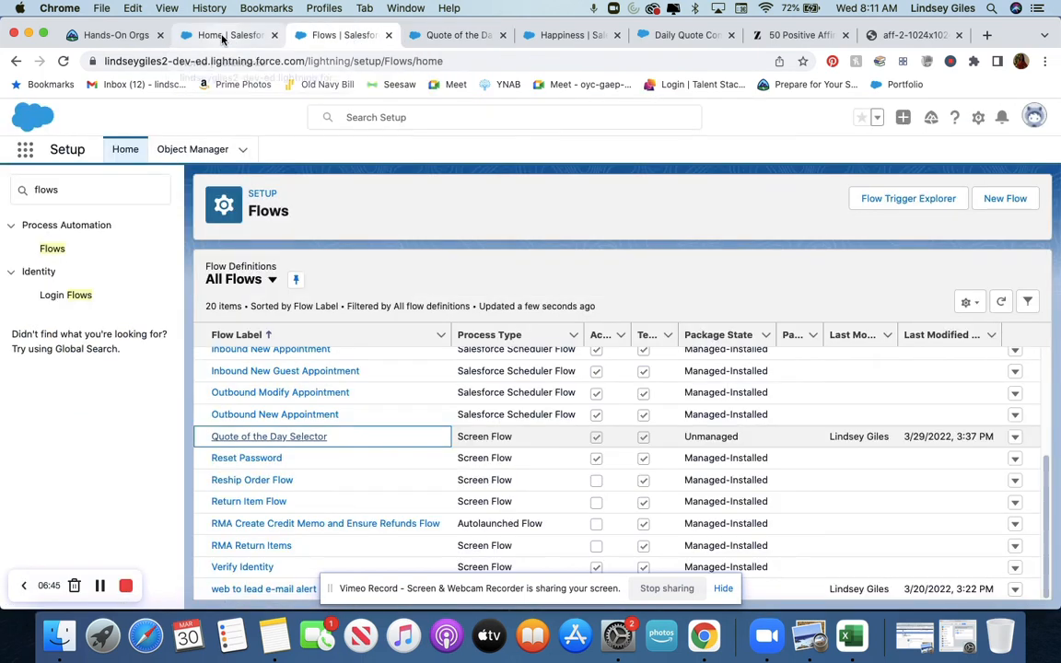
left_click(222, 36)
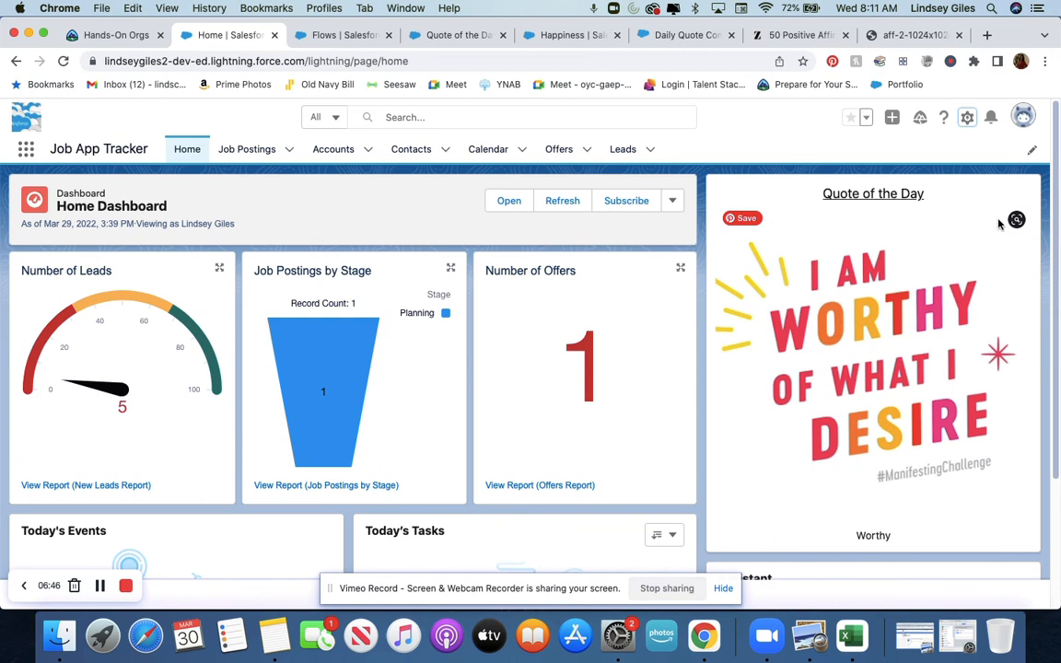